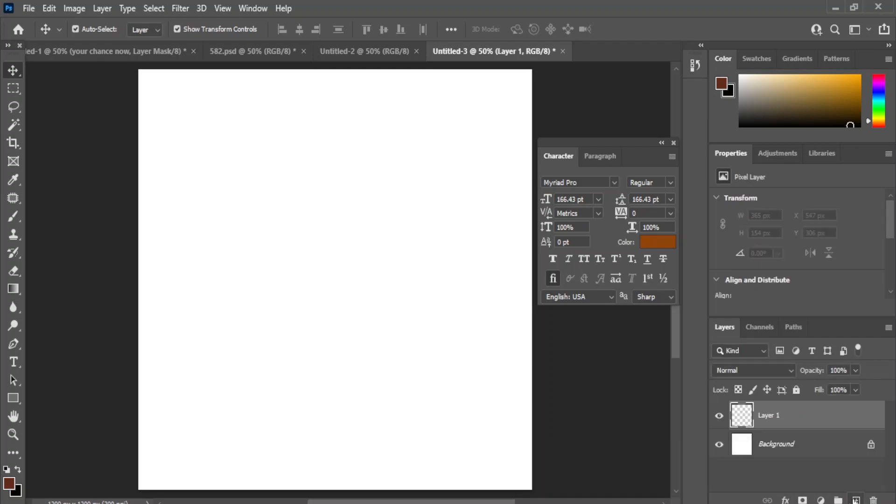
Draw a rectangle about 1203 × 1211 px that covers the whole canvas
left_click_drag(17, 393, 57, 396)
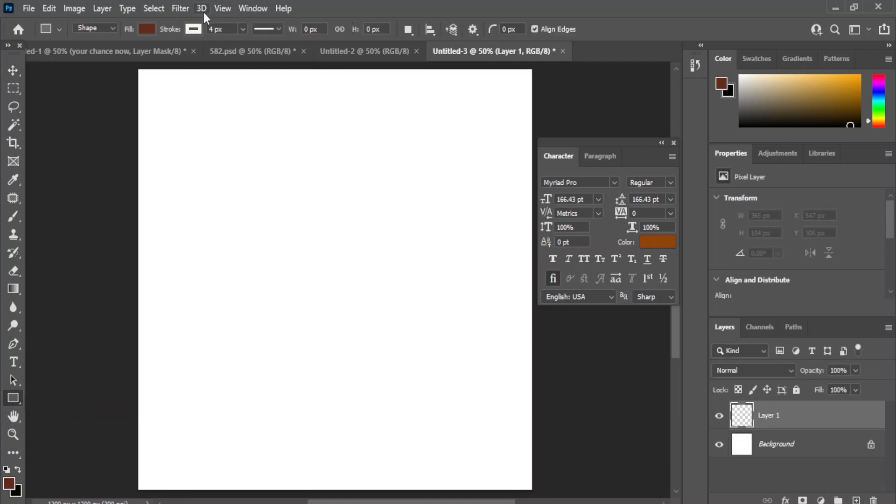
left_click_drag(138, 66, 531, 475)
left_click(13, 70)
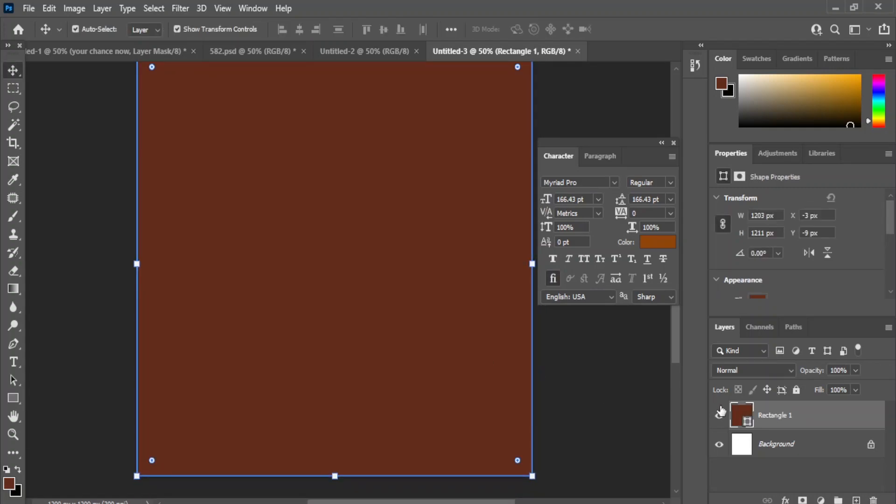
Change the canvas-covering rectangle's fill to a very pale pinkish off-white
double_click(743, 414)
left_click(516, 321)
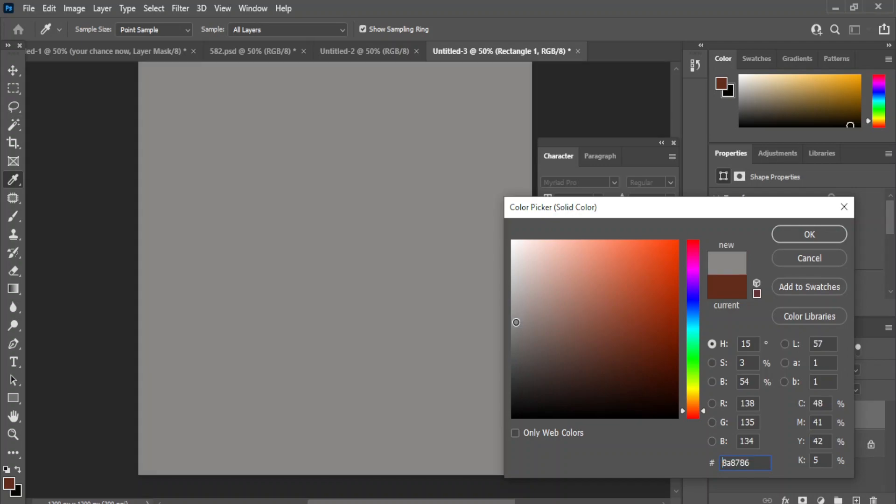
mouse_move(513, 290)
left_mouse_down()
mouse_move(515, 308)
mouse_move(525, 279)
mouse_move(518, 241)
mouse_move(518, 249)
left_mouse_up()
left_click(803, 234)
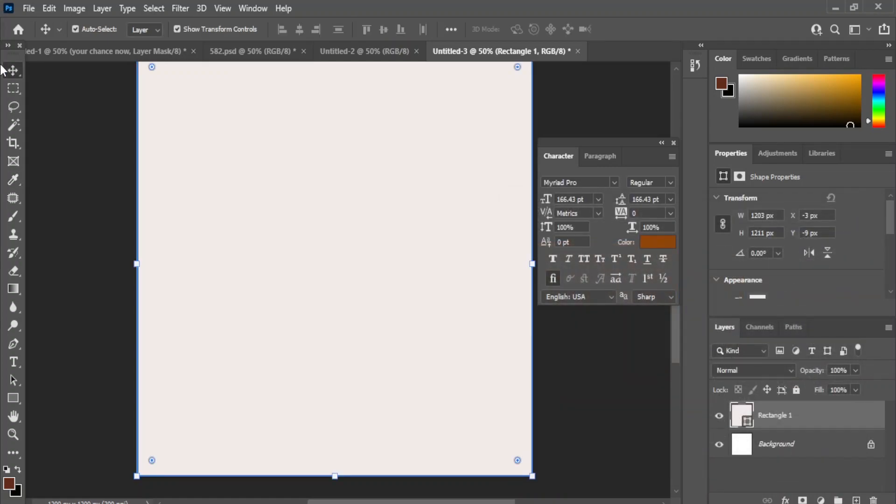
left_click_drag(306, 254, 312, 266)
left_click(617, 108)
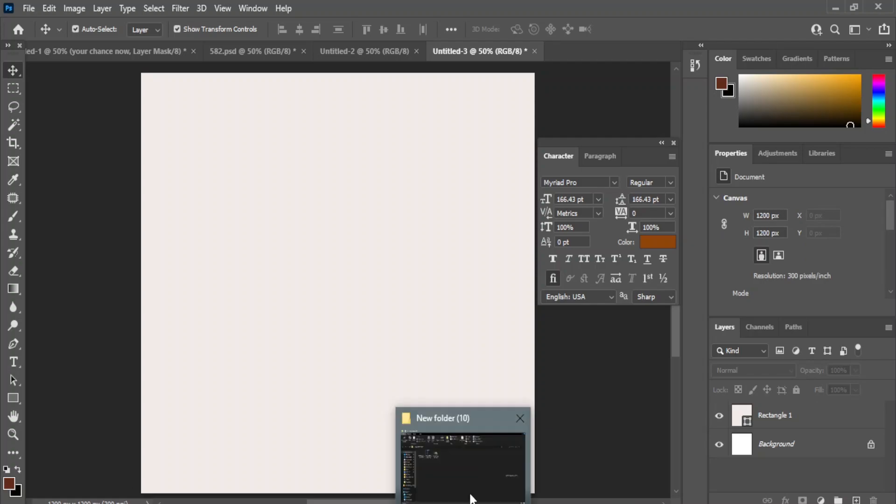
Place the pngwing.com (59) dot texture from New folder (10) onto the canvas, scaled to about 1003 × 1384 px
left_click(462, 500)
left_click_drag(160, 161, 329, 312)
left_click_drag(194, 493, 167, 500)
left_click_drag(481, 66, 502, 42)
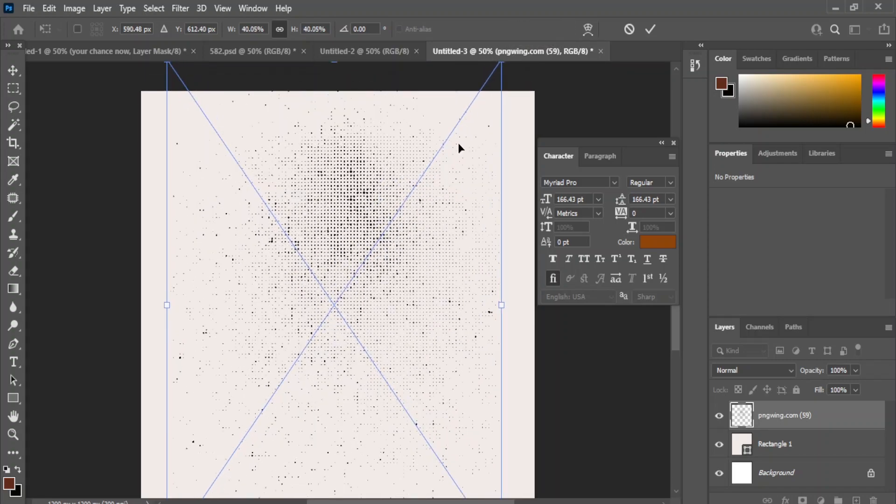
left_click(14, 75)
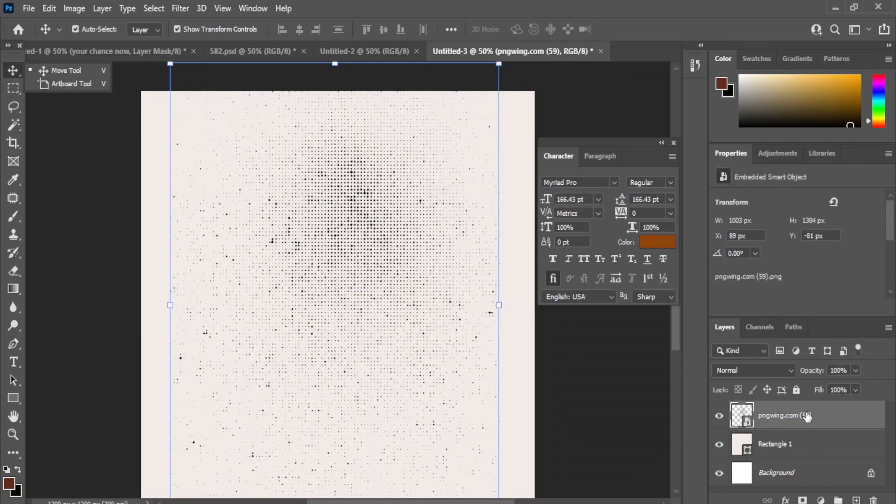
Lower the opacity of the dot texture layer to 15%
left_click(855, 371)
left_click_drag(830, 387, 806, 390)
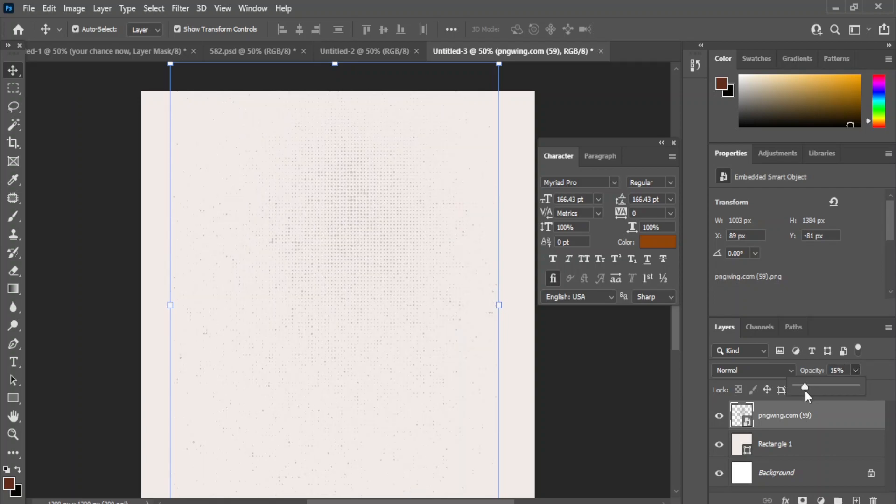
left_click(520, 483)
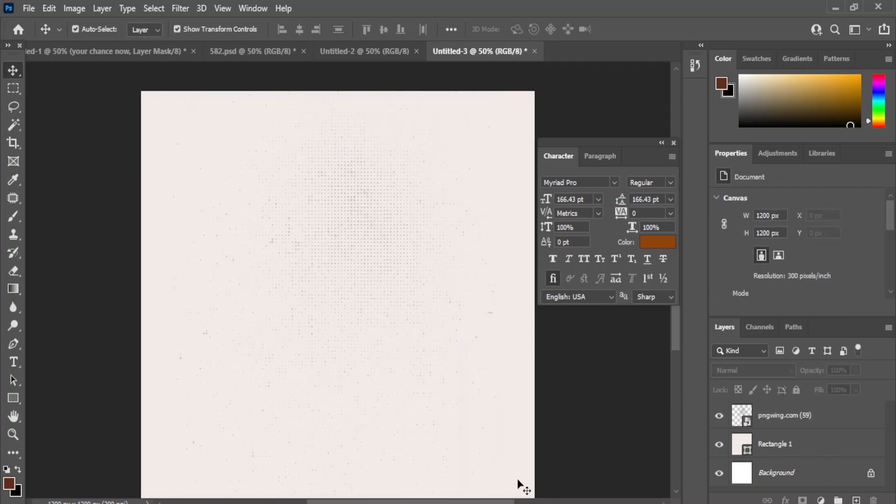
Try several recently used colours as the background rectangle's fill and settle on the neutral near-white
scroll(842, 260, "down", 3)
left_click(783, 283)
left_click_drag(784, 299, 771, 299)
left_click(759, 244)
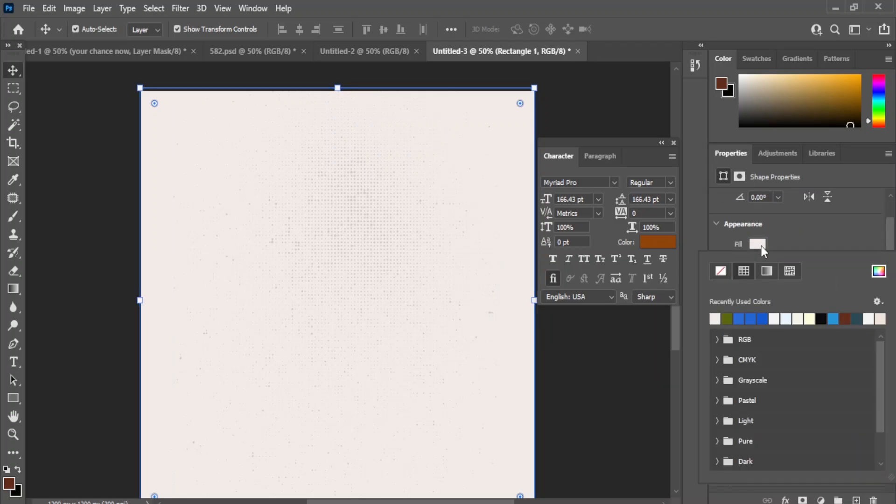
left_click(776, 319)
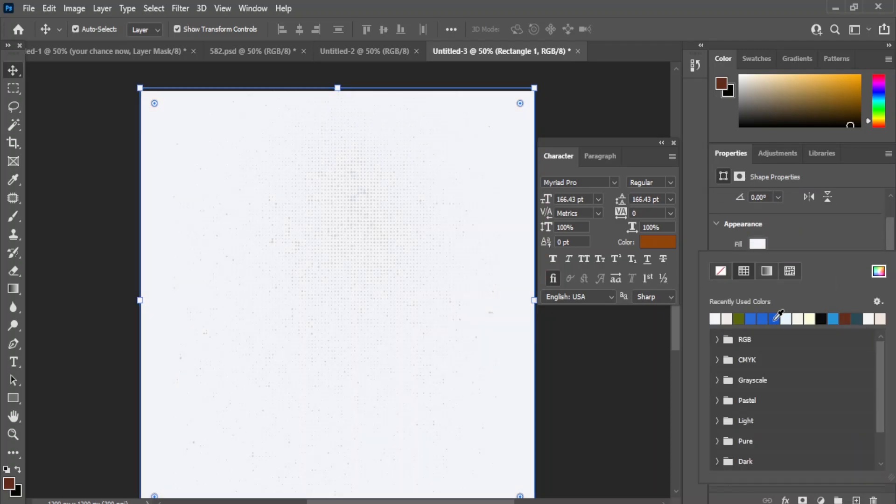
left_click(798, 321)
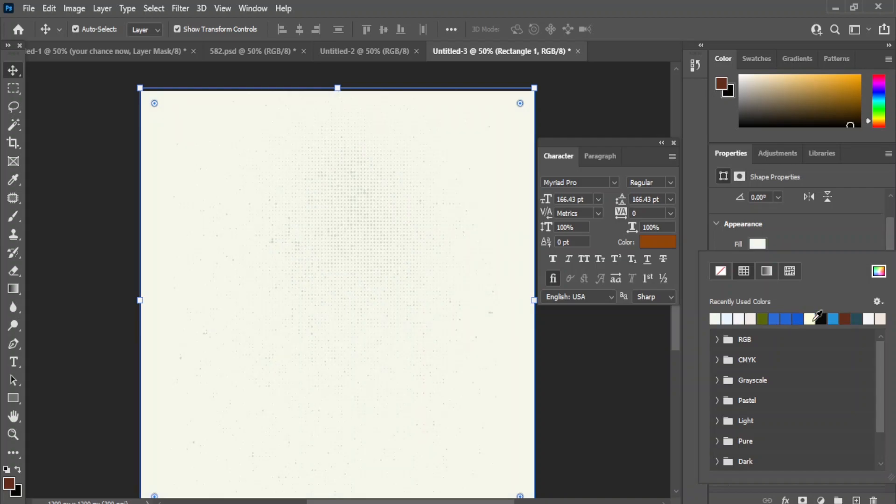
left_click(867, 319)
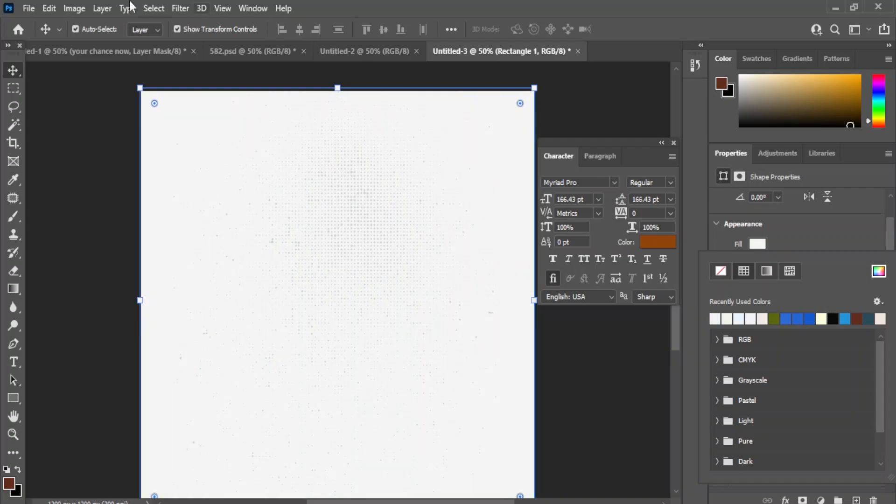
left_click(474, 338)
left_click(608, 379)
Set the opacity of the pngwing.com (59) dot texture layer to 22%
mouse_move(344, 341)
left_mouse_down()
mouse_move(340, 300)
mouse_move(345, 324)
left_mouse_up()
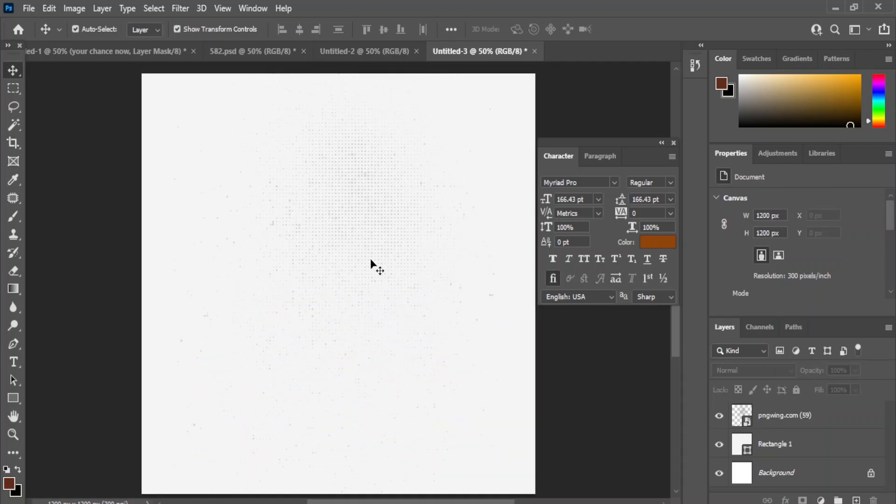
left_click(745, 417)
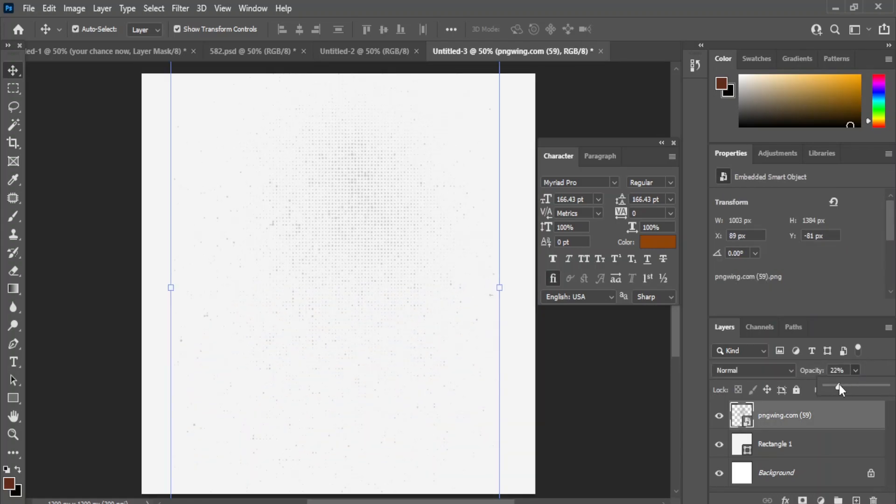
left_click(608, 379)
Place the pngwing.com (53) blue wave graphic from New folder (10) along the canvas's left edge
mouse_move(462, 503)
left_click(434, 460)
left_click(402, 416)
left_click_drag(209, 159, 213, 415)
left_click(237, 502)
key("Return")
left_click_drag(350, 502, 460, 501)
left_click_drag(364, 106, 282, 134)
Scale the blue wave graphic to about 674 × 1212 px, keeping it against the canvas's left edge
key("ctrl+t")
left_click_drag(466, 91, 476, 64)
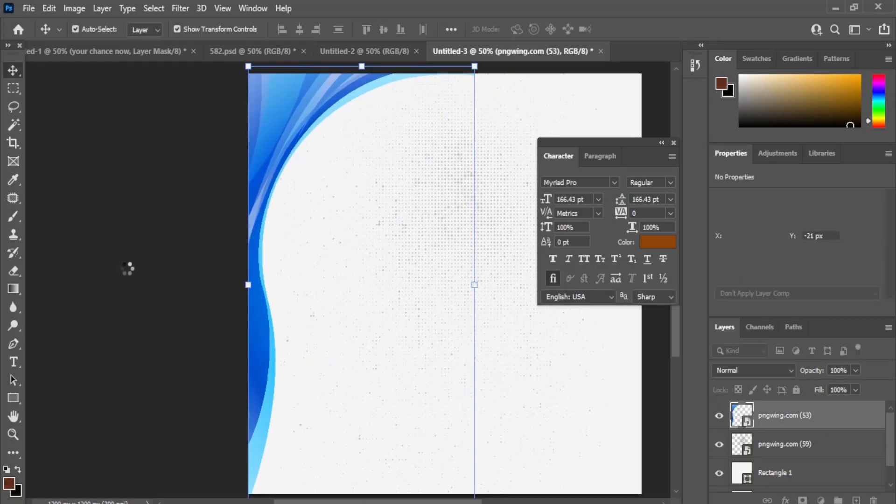
left_click_drag(280, 333, 281, 376)
left_click_drag(477, 84, 472, 97)
key("Return")
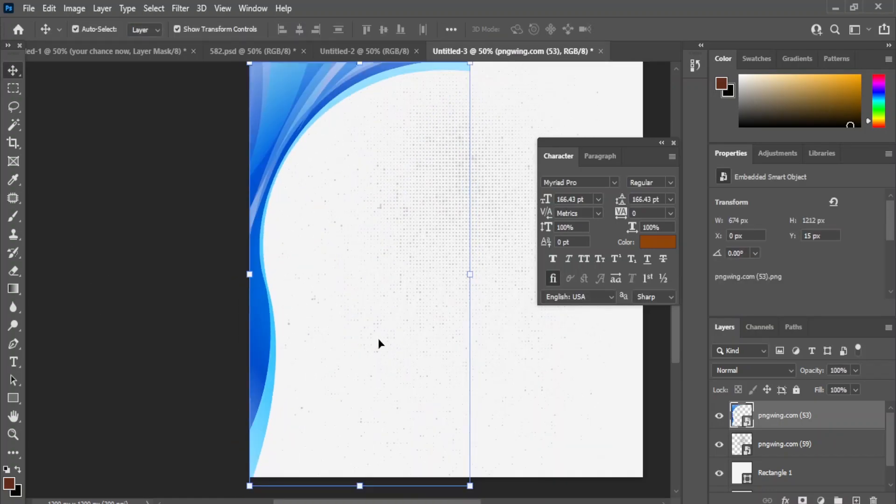
Nudge the blue wave graphic upward until its Y position is about -7 px
left_click_drag(398, 289, 347, 306)
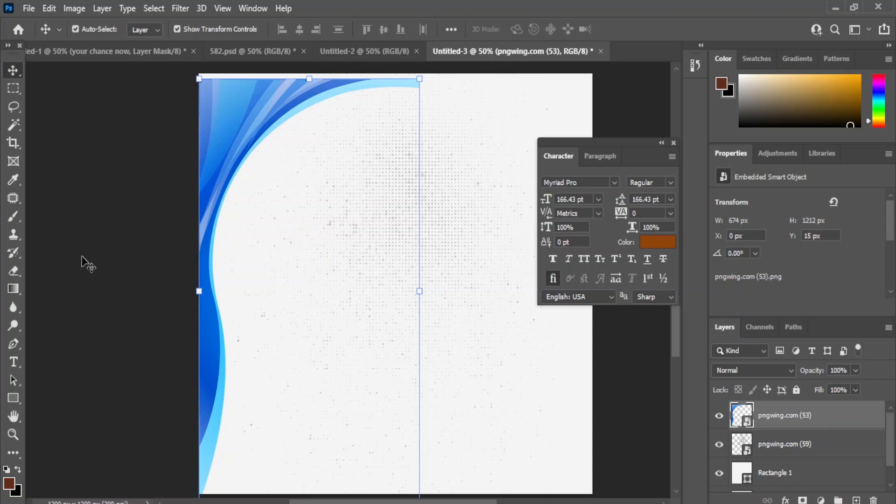
key("shift+Up")
key("Up")
key("Up")
key("Up")
key("Up")
key("Up")
key("Up")
key("Up")
key("Up")
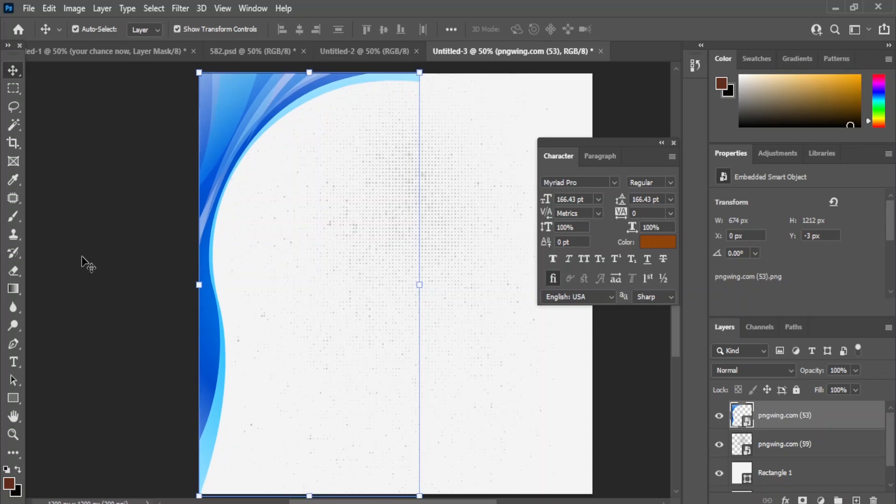
left_click(140, 105)
left_click(232, 116)
key("Up")
key("Up")
key("Up")
key("Up")
Enlarge the blue wave graphic to about 679 × 1222 px and nudge it up to Y -22 px
key("ctrl+t")
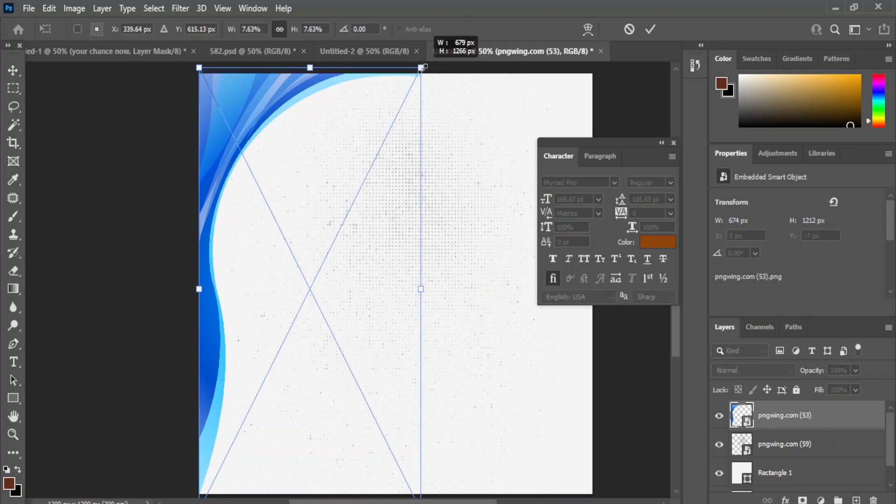
left_click(13, 73)
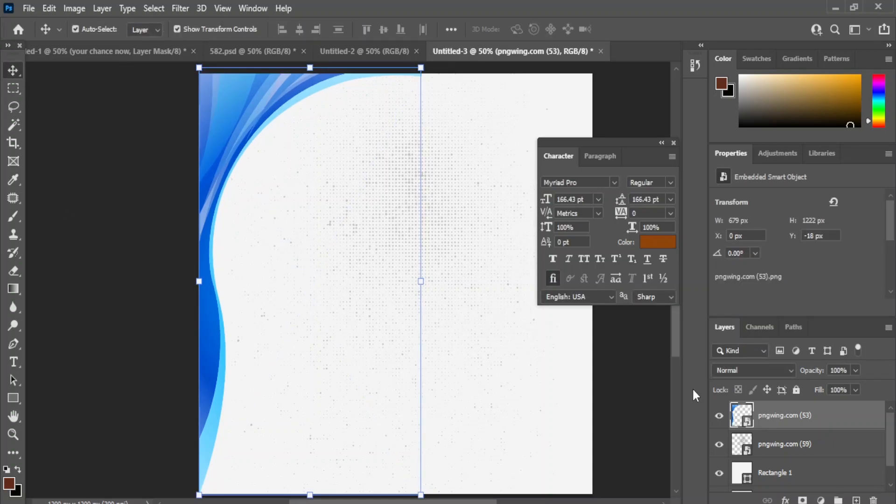
left_click(640, 394)
left_click(228, 178)
key("Up")
key("Up")
key("Up")
key("Up")
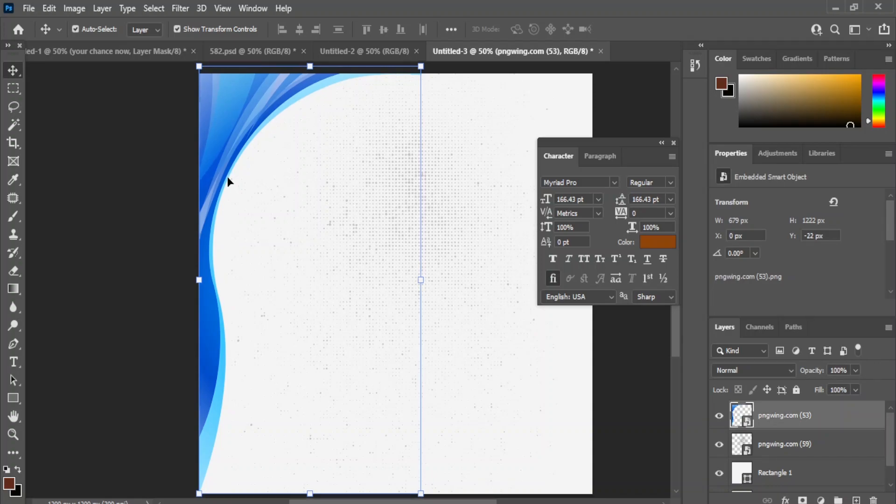
left_click(109, 268)
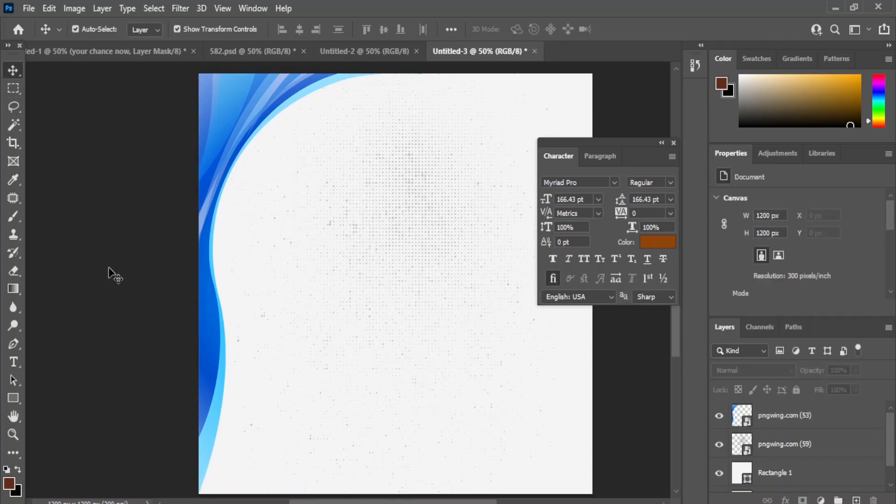
Place the pngwing.com (61) house image from the folder near the canvas's middle, scaled to about 978 × 625 px
left_click(482, 482)
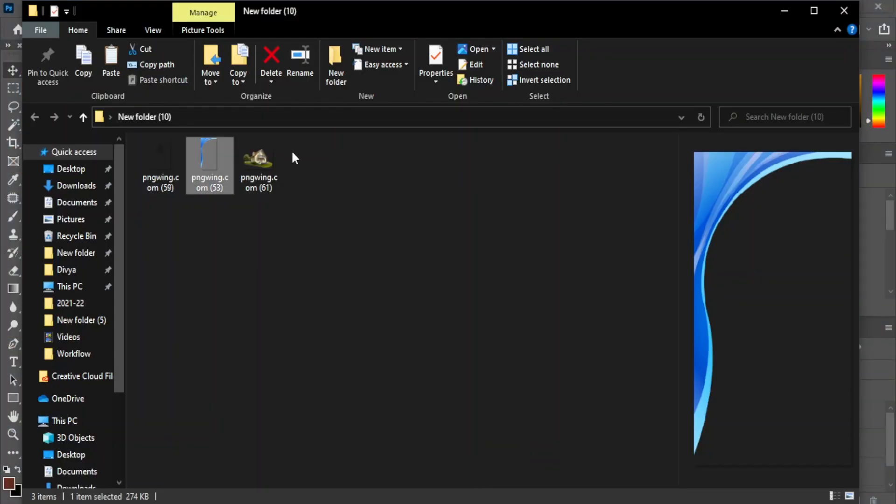
left_click_drag(262, 163, 546, 311)
left_click_drag(650, 498, 412, 290)
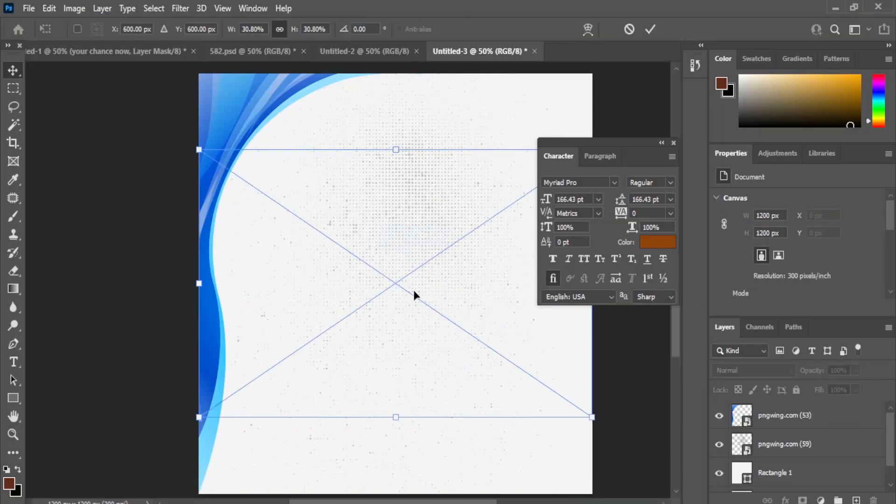
left_click_drag(197, 415, 280, 330)
left_click_drag(478, 239, 415, 287)
left_click_drag(473, 174, 420, 176)
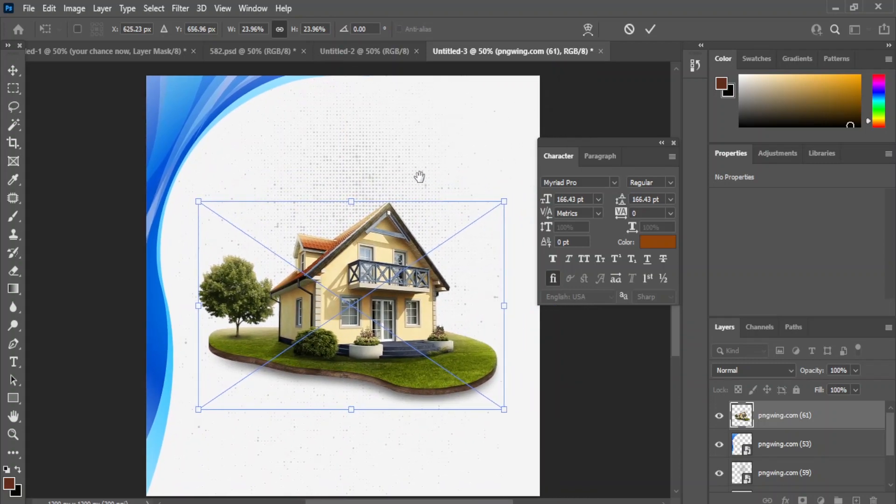
left_click_drag(506, 196, 526, 178)
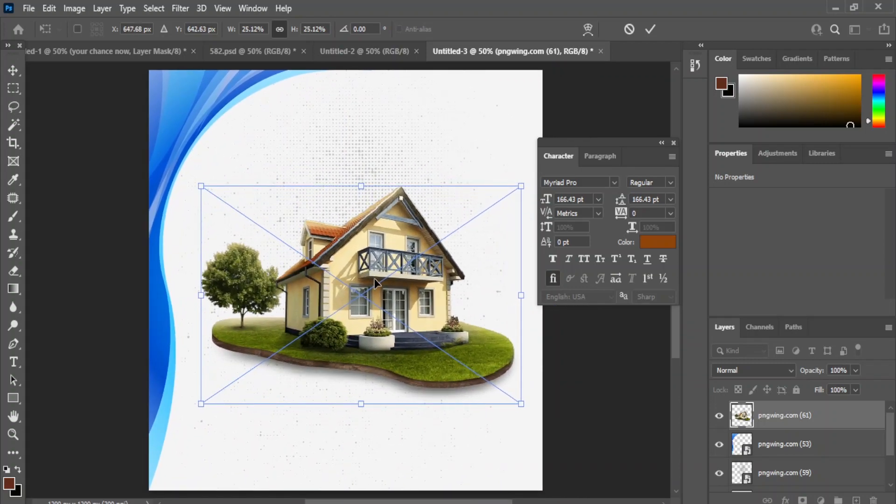
left_click_drag(375, 279, 367, 279)
Align the house image's horizontal centre with the Rectangle 1 background
scroll(812, 445, "down", 3)
left_click(782, 451)
left_click(569, 388)
left_click(480, 359)
scroll(780, 434, "down", 3)
left_click(761, 449)
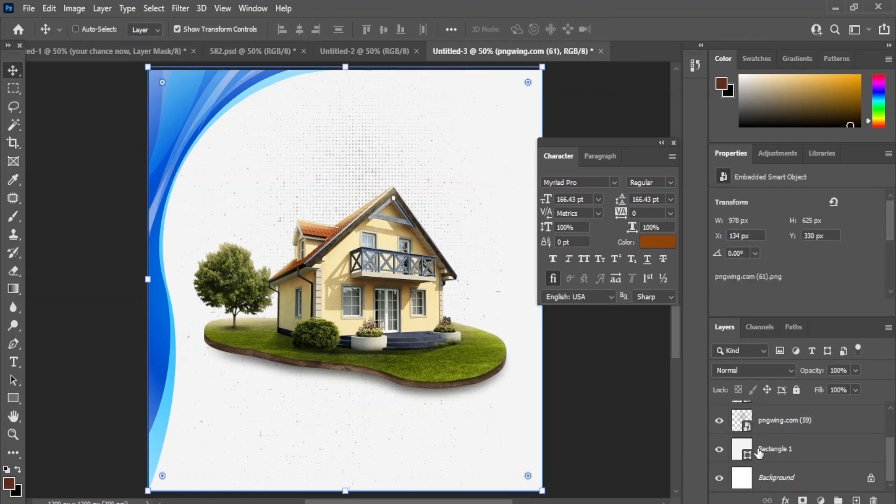
left_click(298, 29)
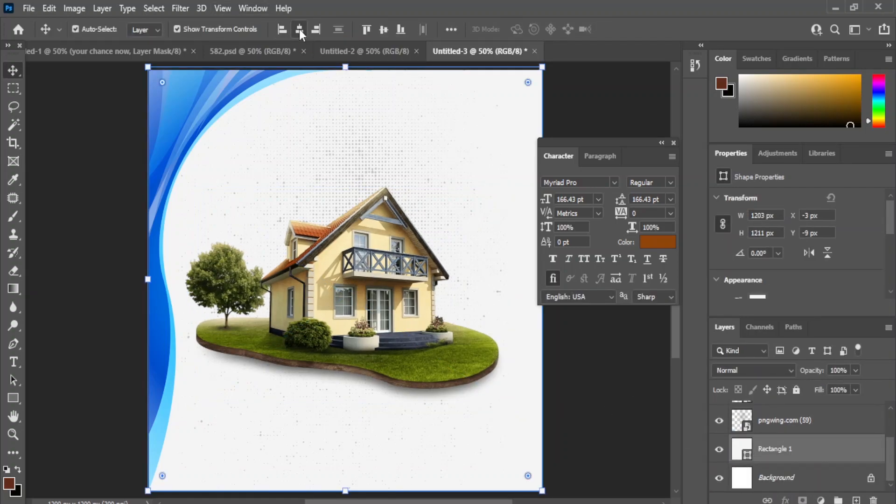
left_click(608, 369)
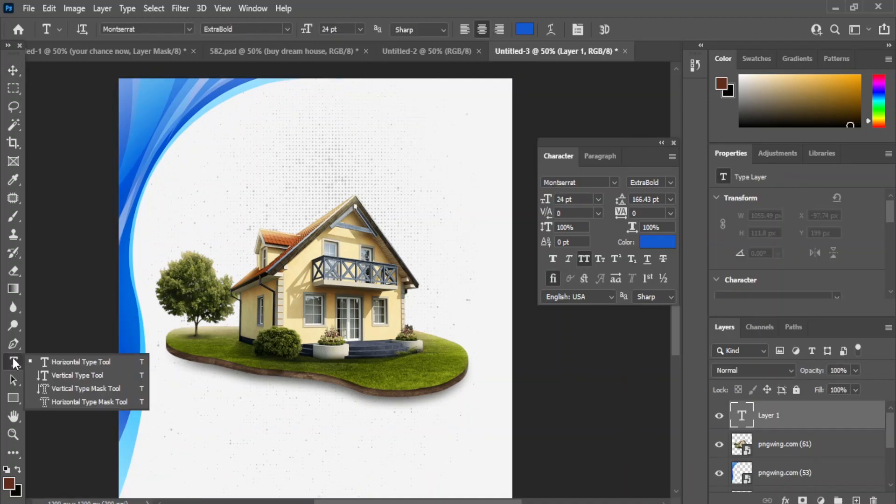
left_click(70, 364)
left_click(7, 70)
left_click(590, 377)
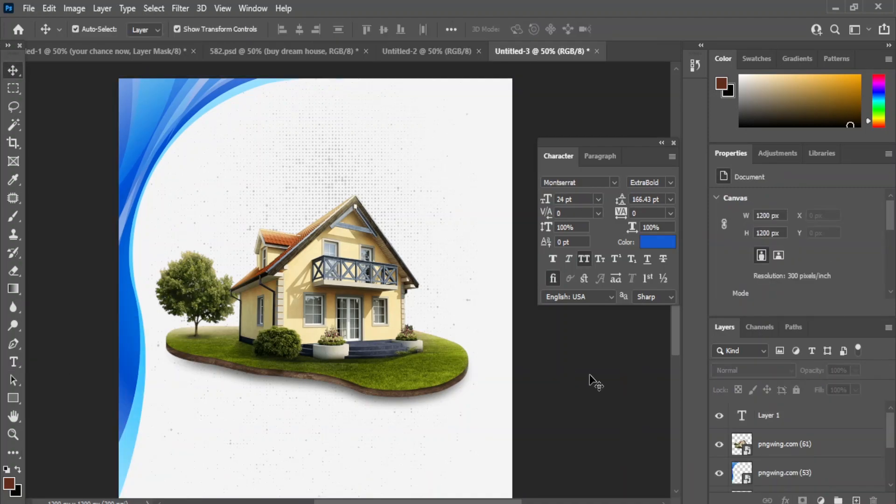
Add the horizontal headline "BUY DREAM HOUSE" in blue Montserrat ExtraBold, 24 pt, above the house
right_click(13, 362)
left_click(79, 360)
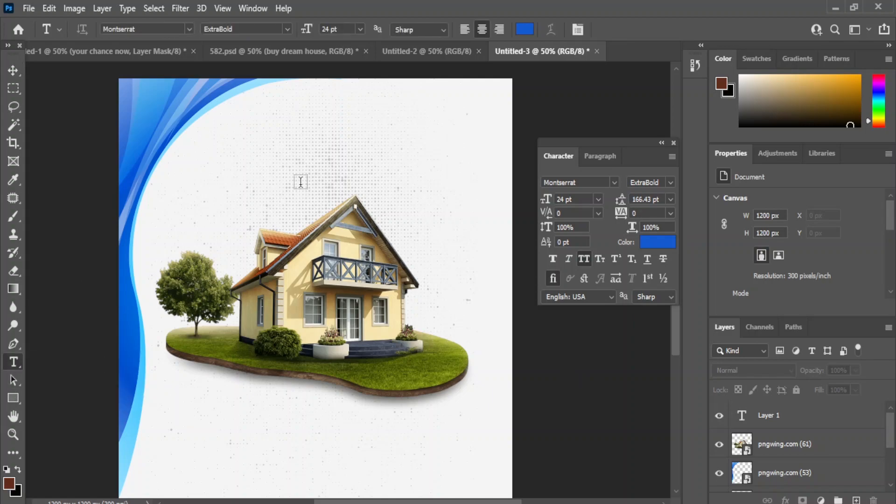
left_click(300, 180)
type("BUY")
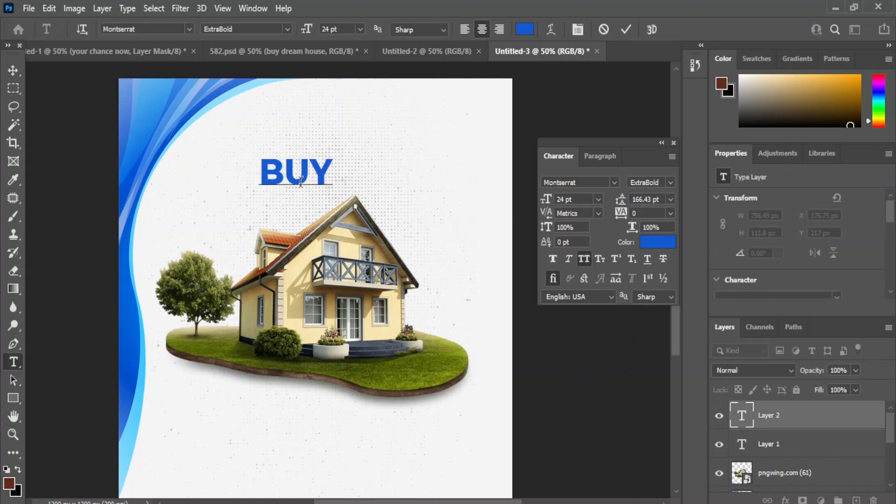
type(" DREAM")
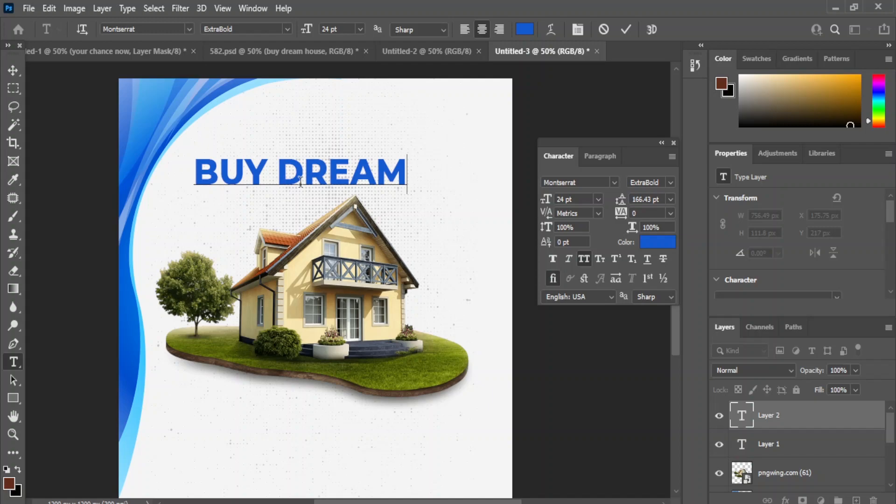
type(" HOUSE")
left_click(13, 70)
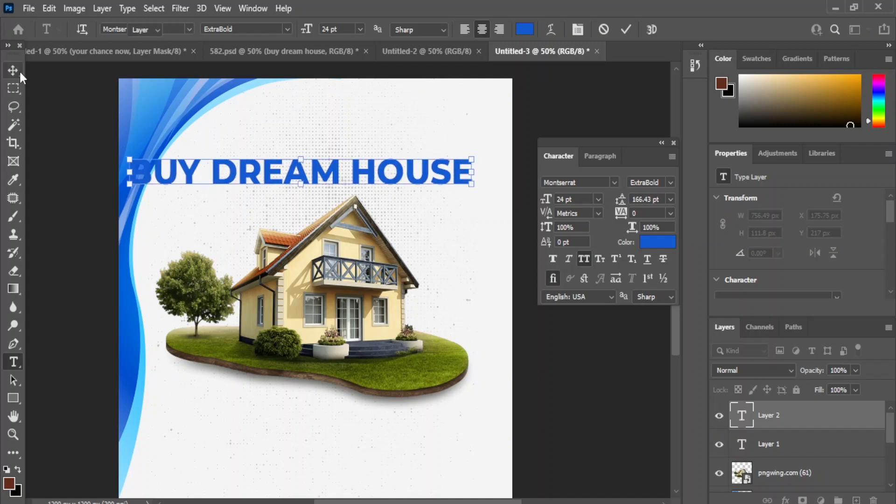
Reduce the BUY DREAM HOUSE headline to 16 pt and move it higher above the house
right_click(13, 70)
left_click(598, 199)
left_click(583, 304)
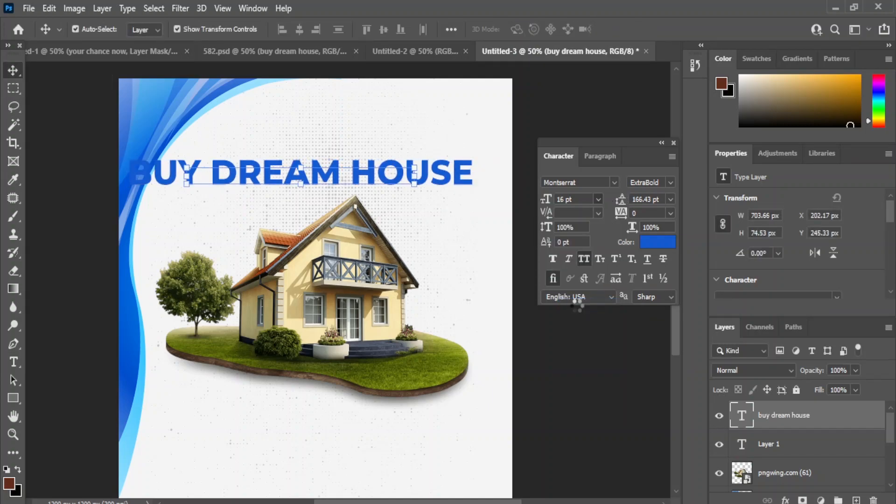
left_click_drag(250, 180, 299, 136)
left_click(621, 411)
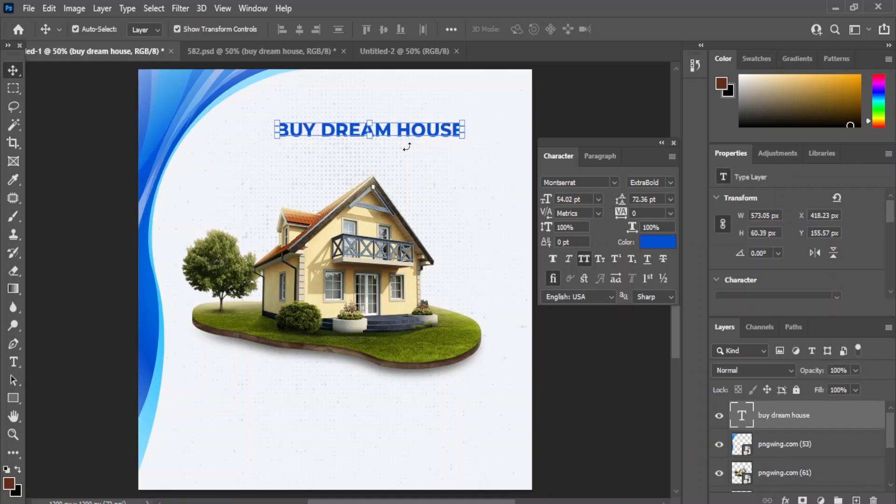
Nudge the BUY DREAM HOUSE headline up 20 px to about Y 136 px
key("shift+Up")
key("shift+Up")
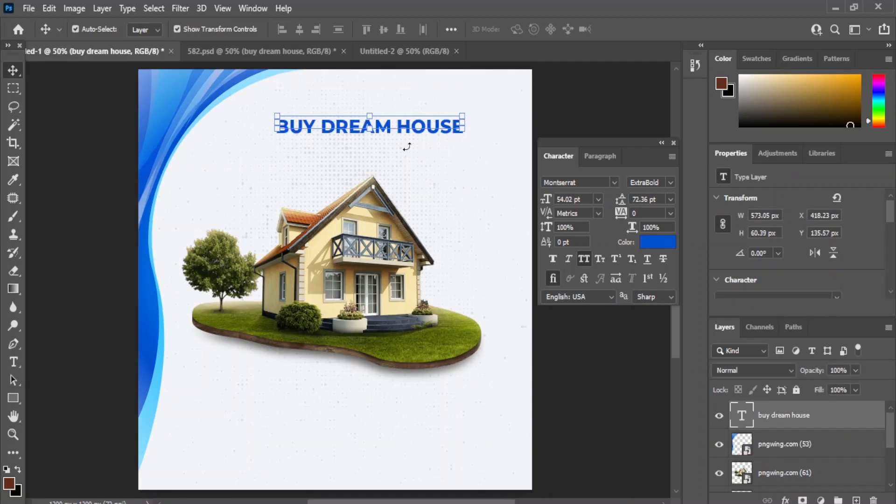
left_click(586, 385)
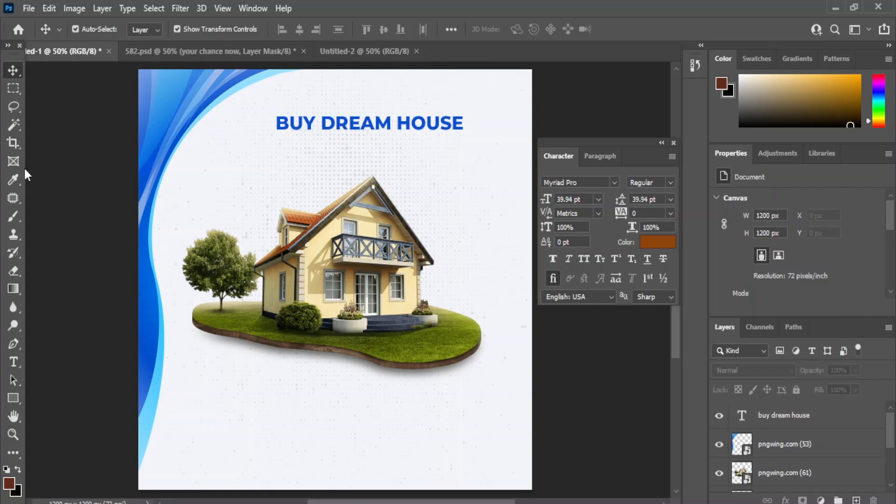
Paste the brown script text "your chance now" and place it just beneath the headline at X 385 px, Y 115 px
left_click(13, 362)
left_click(49, 8)
left_click(106, 133)
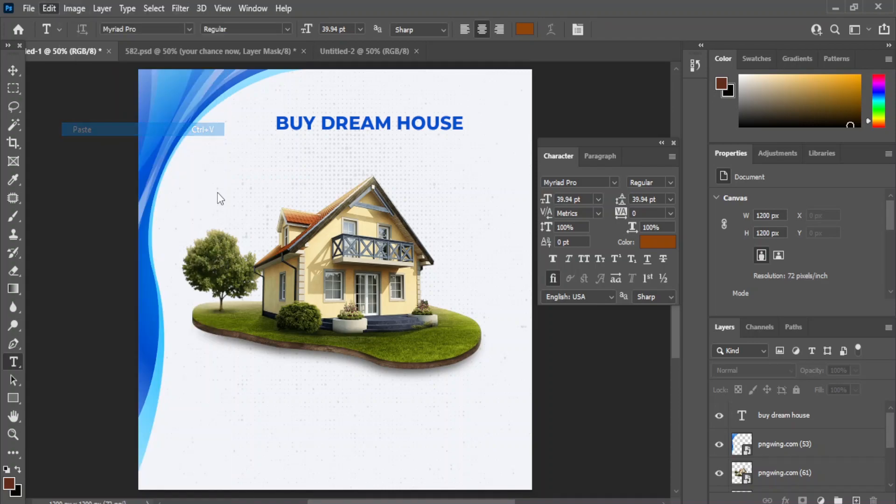
left_click(17, 69)
left_click_drag(316, 273, 351, 148)
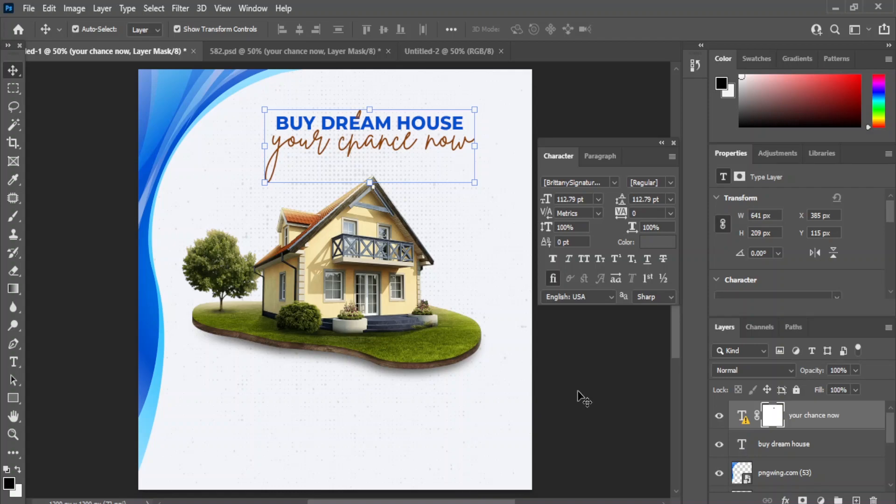
left_click(560, 400)
Draw a rectangle of about 203 × 41 px near the bottom edge of the poster, below the house
left_click(13, 398)
left_click_drag(312, 464, 379, 478)
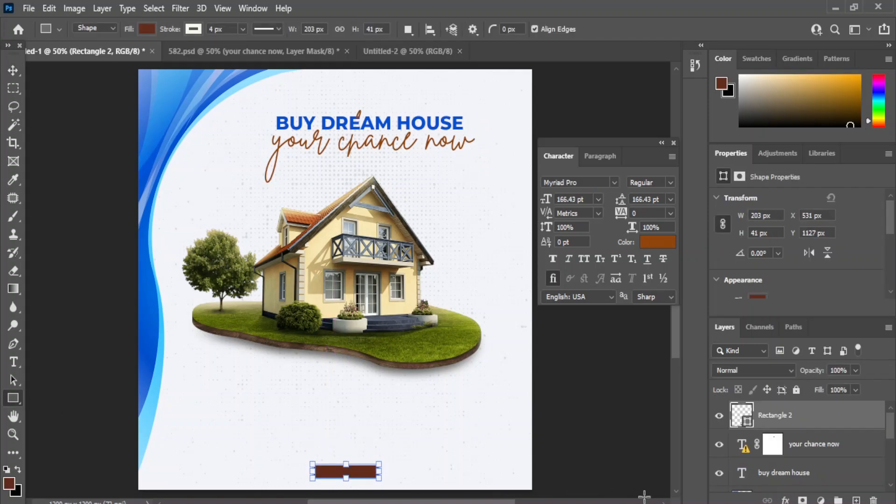
left_click(14, 70)
Recolour the small rectangle's fill to blue 0061d8, sampled from the wave graphic
left_click(656, 241)
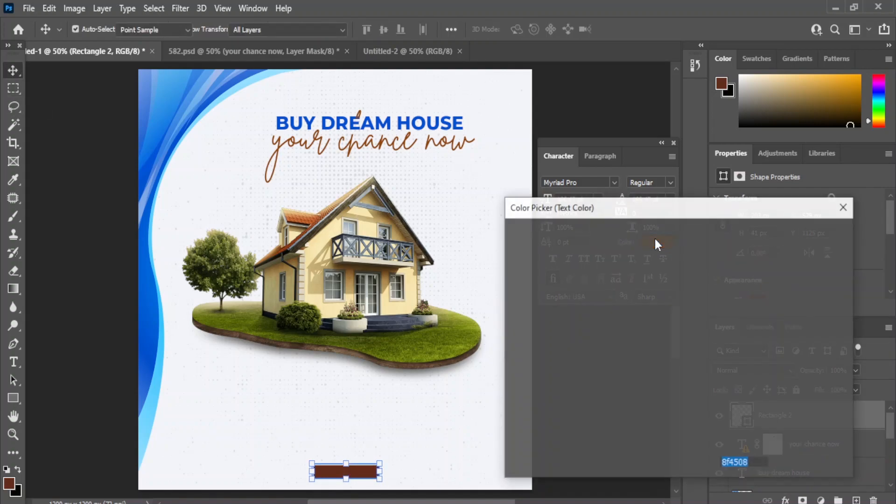
left_click(216, 93)
left_click(801, 235)
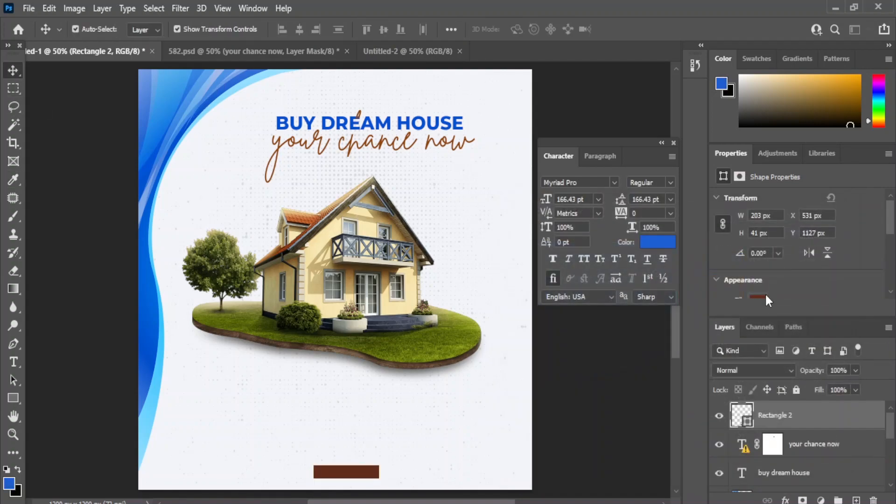
double_click(744, 417)
left_click(153, 297)
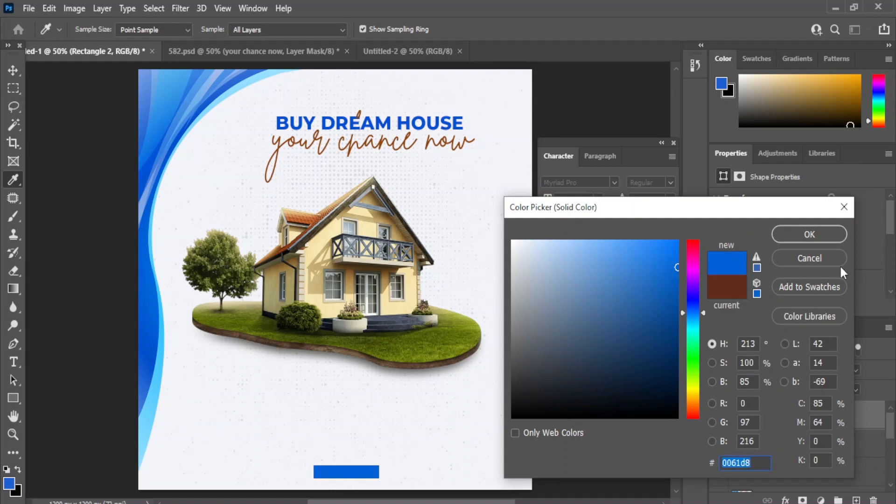
left_click(788, 232)
Move the blue rectangle slightly up and to the left, to about X 503 px, Y 1106 px
left_click(590, 438)
left_click_drag(344, 474, 333, 466)
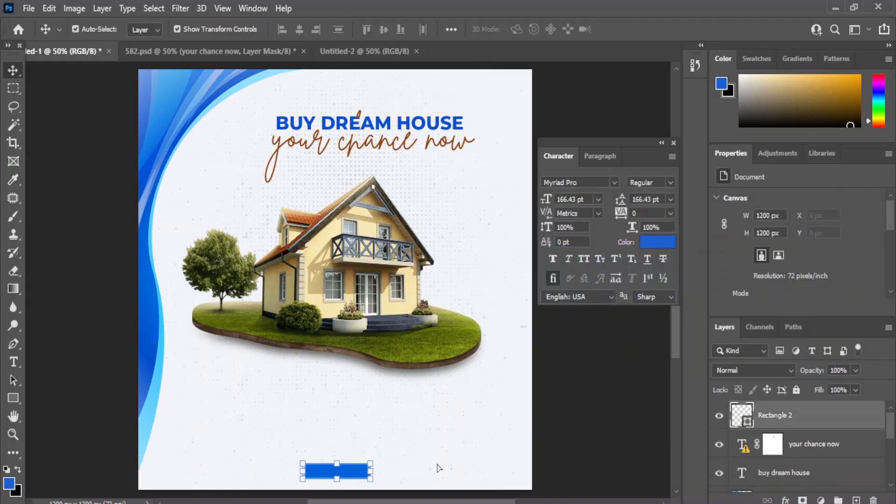
left_click(72, 375)
Add the text "Book Now" in Myriad Pro Regular over the blue rectangle
left_click(14, 362)
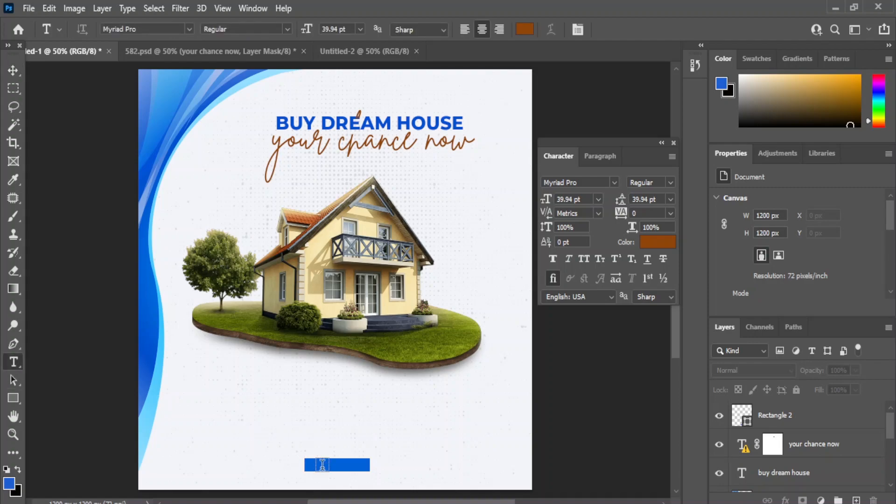
left_click(322, 464)
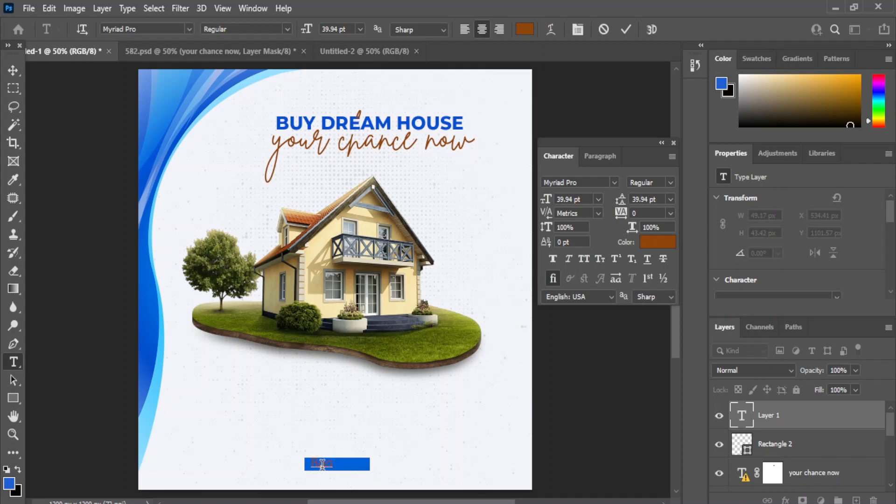
left_click(13, 70)
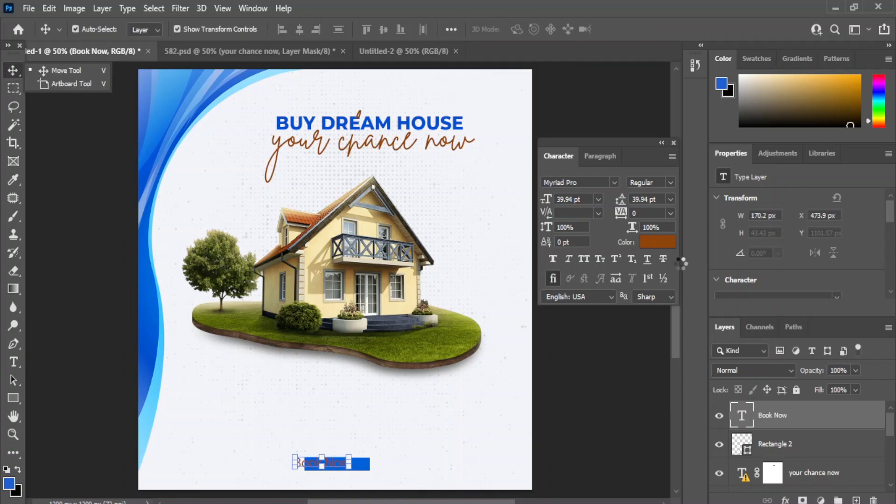
Resize the "Book Now" text to about 144 px wide, ending at 33.85 pt, so it fits over the blue rectangle
left_click(599, 200)
left_click(589, 252)
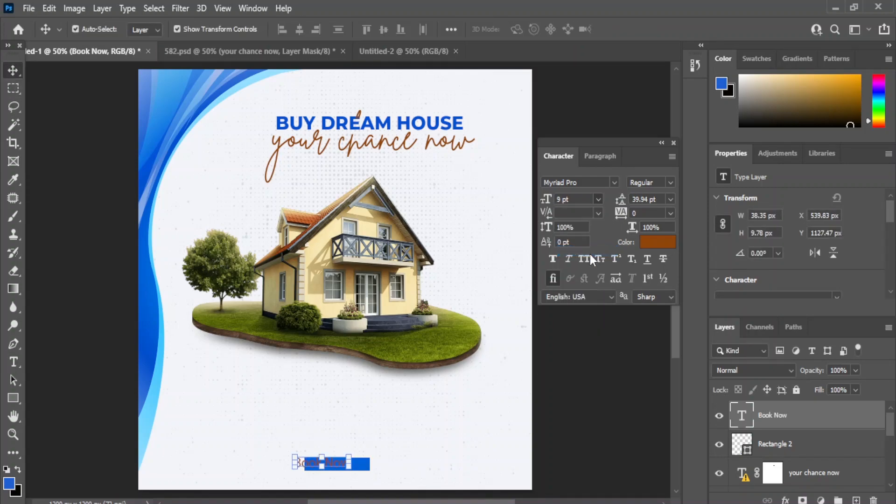
left_click(598, 199)
left_click(590, 265)
mouse_move(334, 460)
left_mouse_down()
mouse_move(364, 450)
mouse_move(329, 468)
left_mouse_up()
Centre the "Book Now" text on the blue rectangle
left_click(13, 72)
left_click(775, 446, "shift")
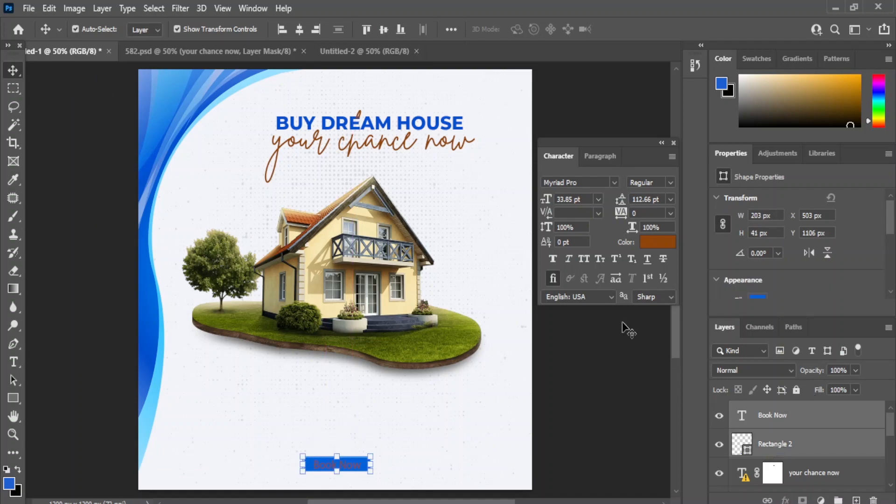
left_click(584, 422)
left_click(366, 463)
double_click(736, 444)
key("Escape")
Recolour the "Book Now" text to off-white f3f4f8, sampled from the poster background
left_click(743, 415)
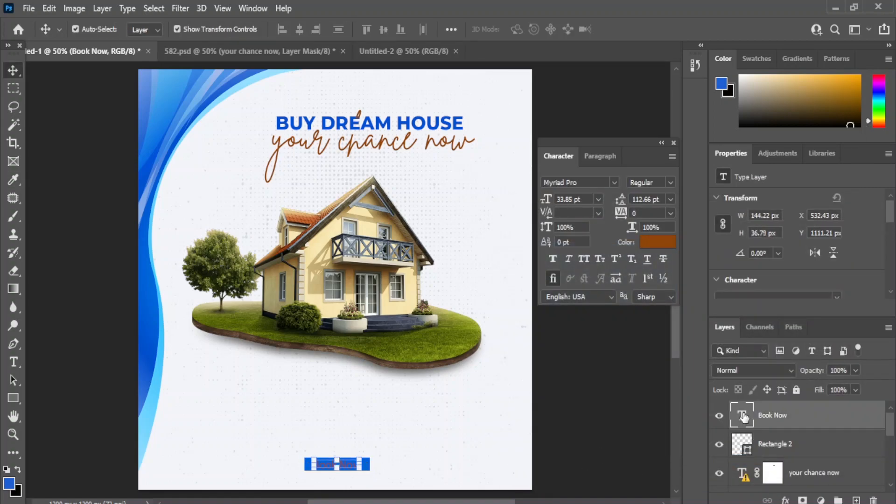
double_click(744, 416)
left_click(657, 242)
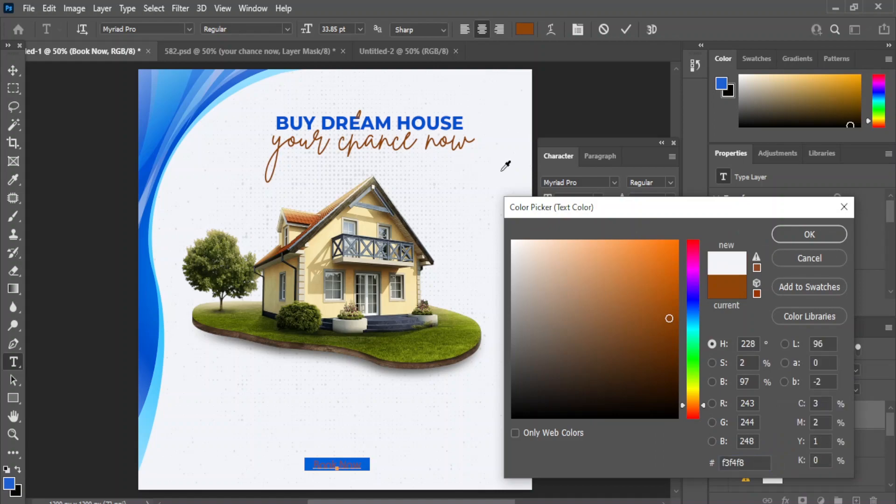
left_click(502, 171)
left_click(811, 234)
left_click(14, 71)
left_click(598, 418)
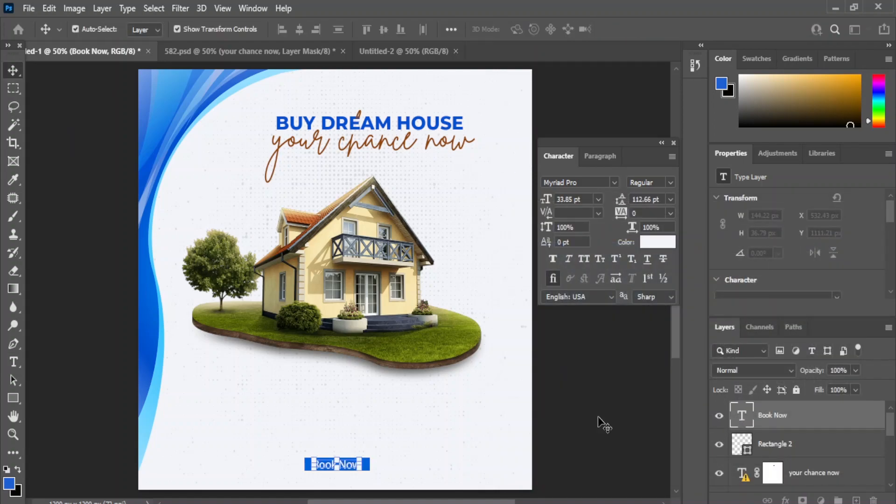
Stretch the blue rectangle behind "Book Now" downwards to about 131% of its height, keeping its width
left_click(370, 462)
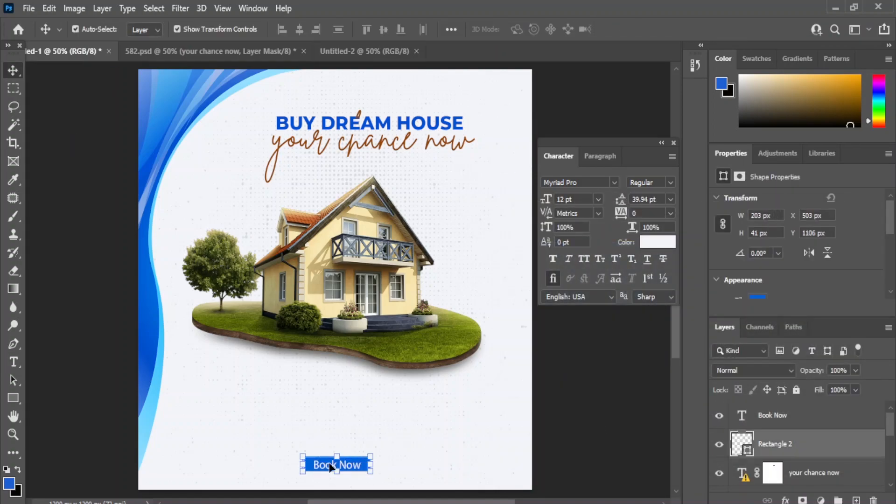
key("ctrl+t")
left_click_drag(336, 471, 337, 476)
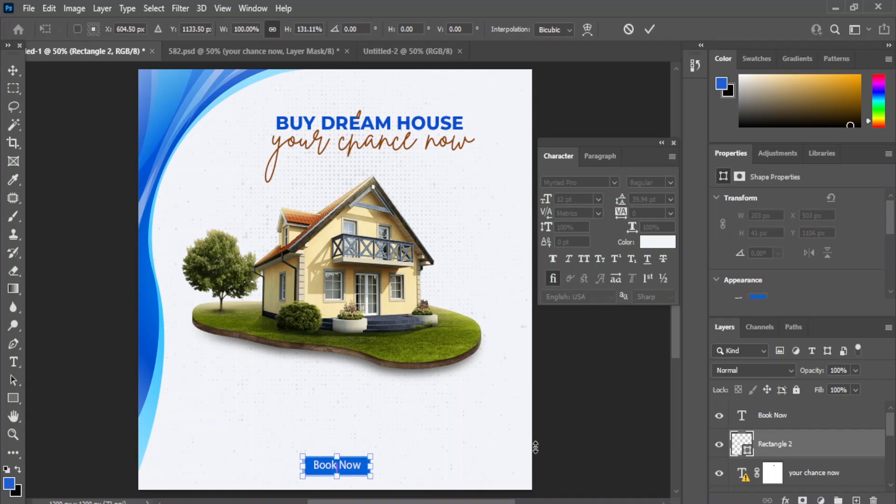
key("Return")
left_click(579, 406)
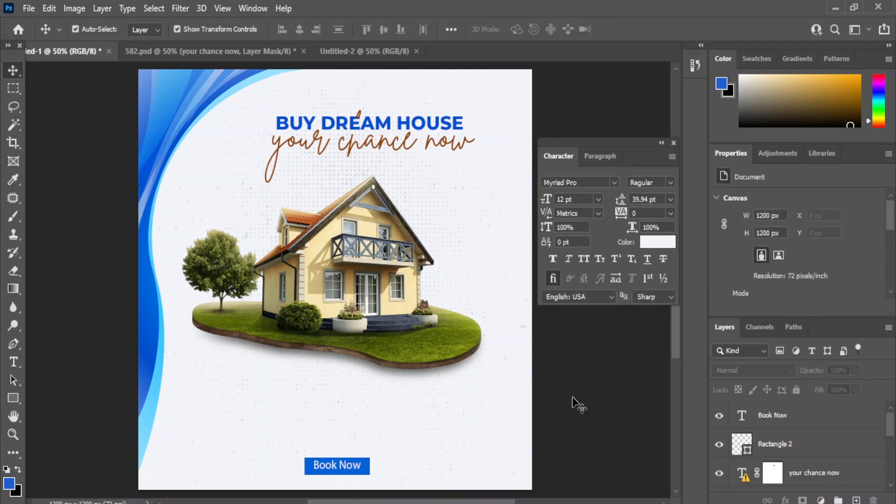
Align the vertical centres of the "Book Now" text and the blue rectangle
left_click(337, 463)
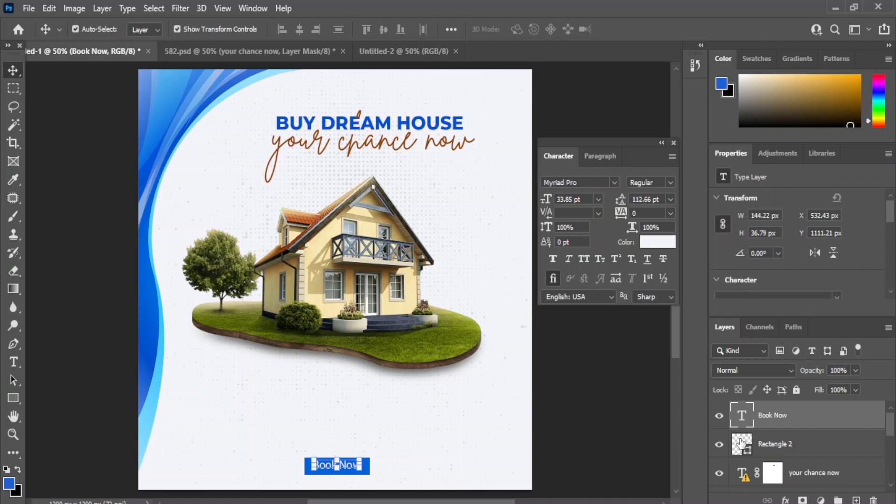
left_click(741, 443, "shift")
left_click(384, 29)
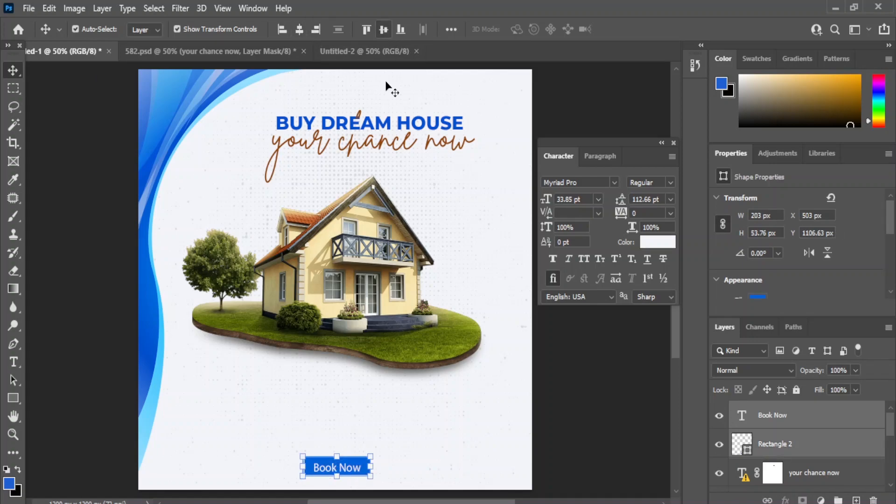
left_click(627, 384)
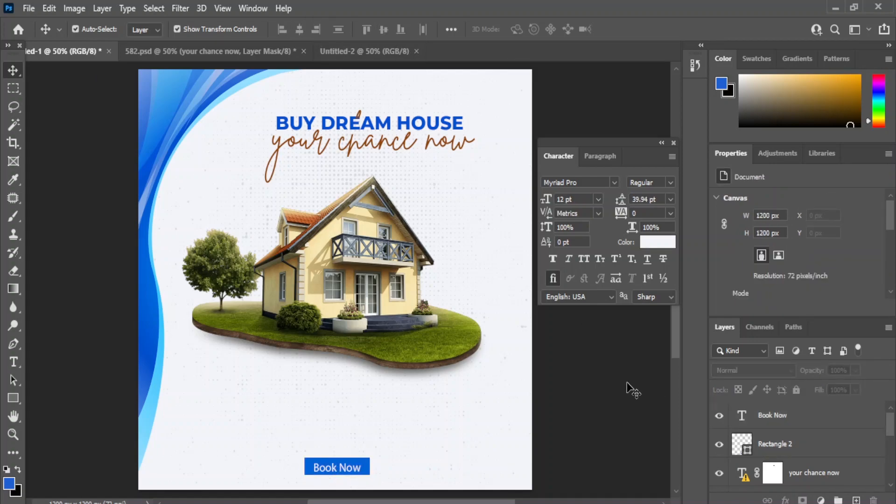
Group the "Book Now" text layer with its Rectangle 2 button shape
left_click(773, 443)
left_click(780, 415, "shift")
right_click(782, 413)
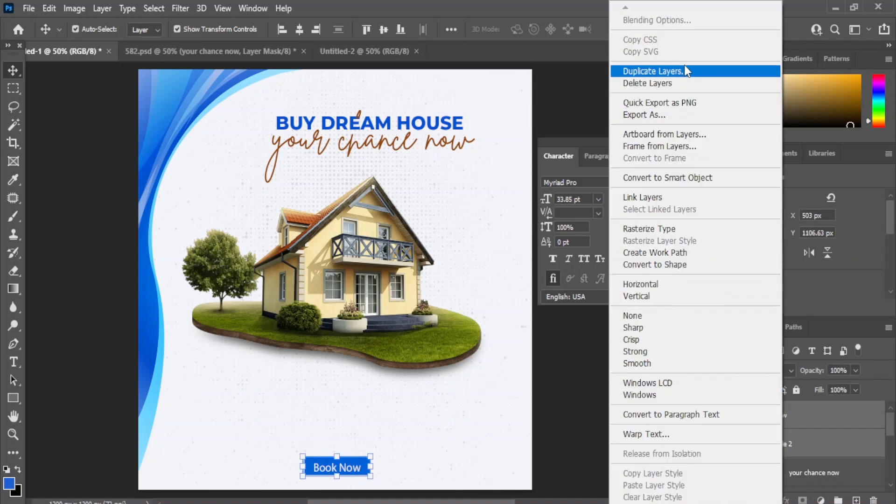
left_click(825, 451)
key("ctrl+g")
right_click(809, 410)
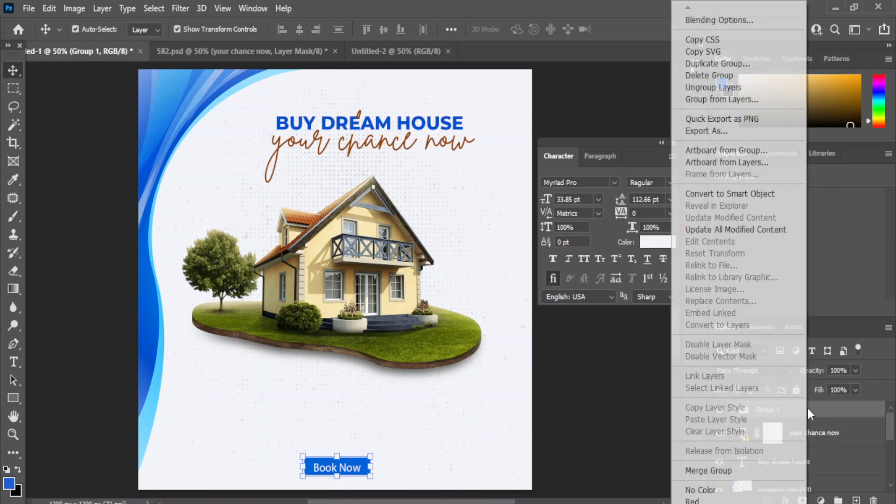
left_click(604, 430)
left_click(604, 429)
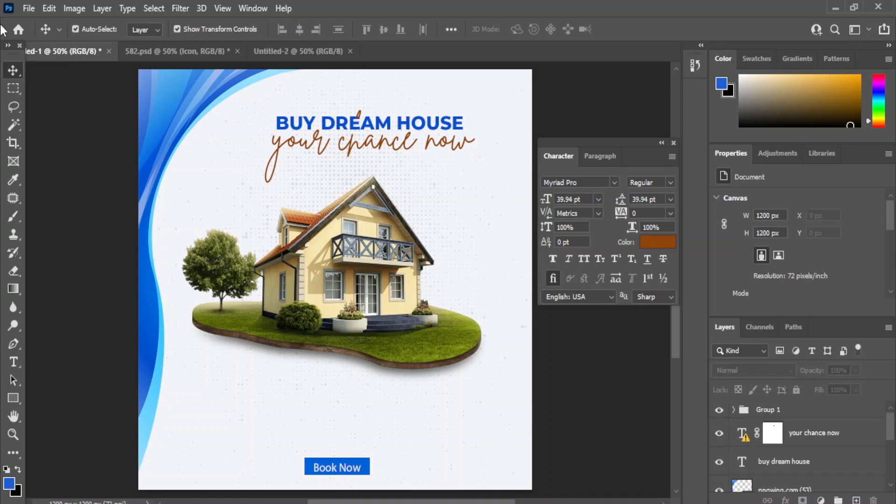
Paste the brown phone icon, scale it to about 153% and place it in the poster's lower-left corner
left_click(49, 8)
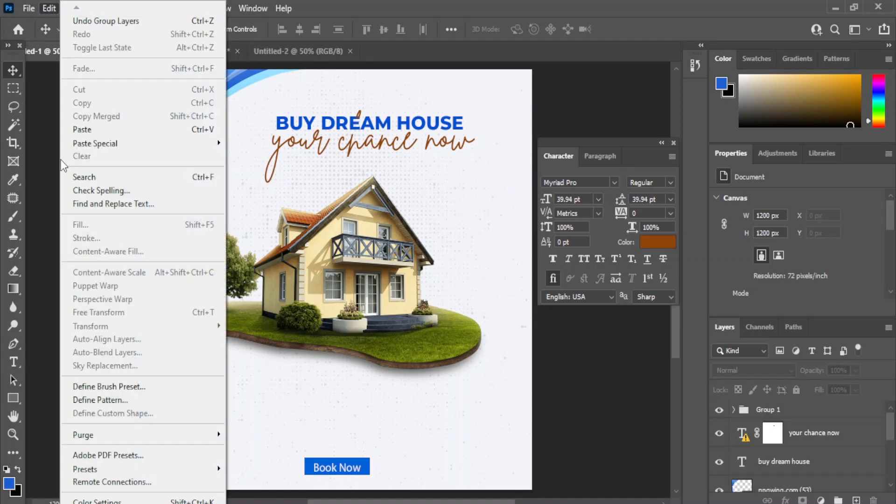
left_click(112, 129)
key("ctrl+t")
left_click_drag(340, 271, 159, 472)
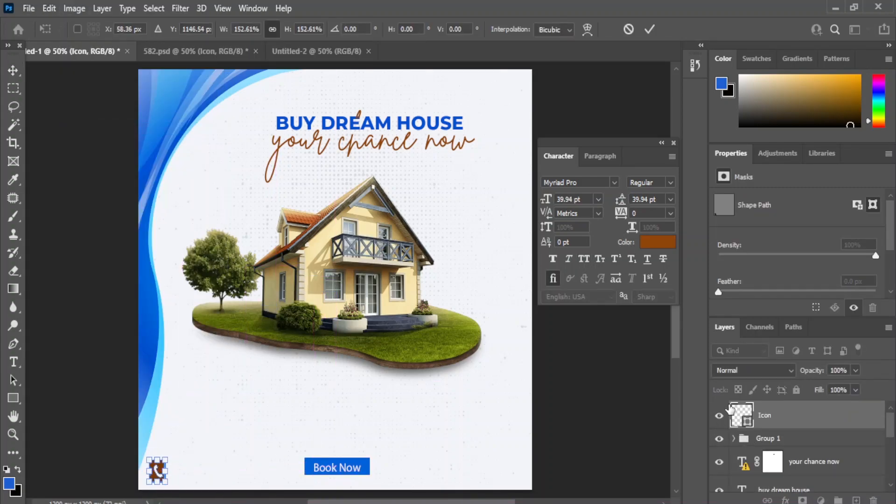
Recolour the phone icon to blue, sampled from the wave graphic
double_click(742, 416)
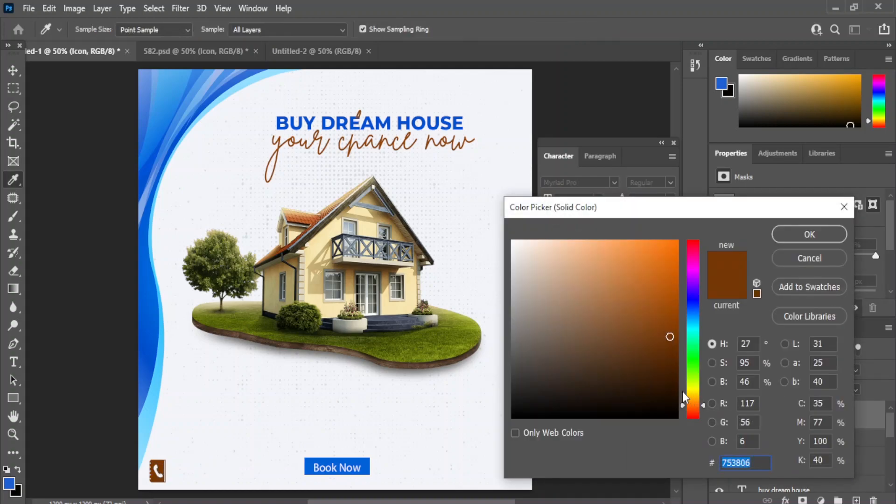
left_click(146, 250)
left_click(802, 237)
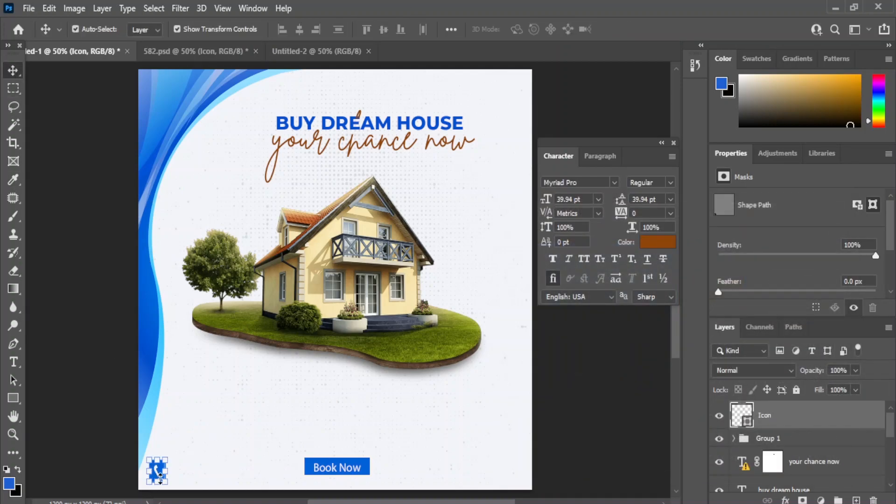
Align the phone icon's vertical centre with the "Book Now" button rectangle
left_click(367, 464, "shift")
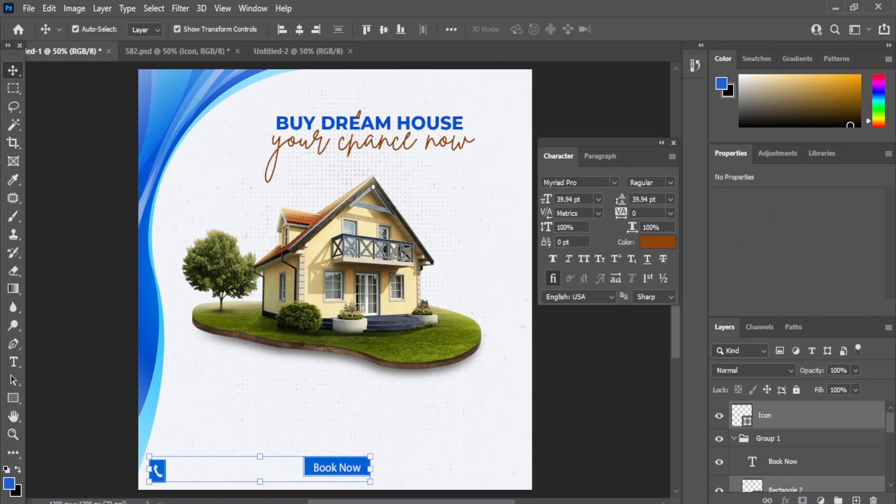
left_click(383, 29)
left_click(606, 413)
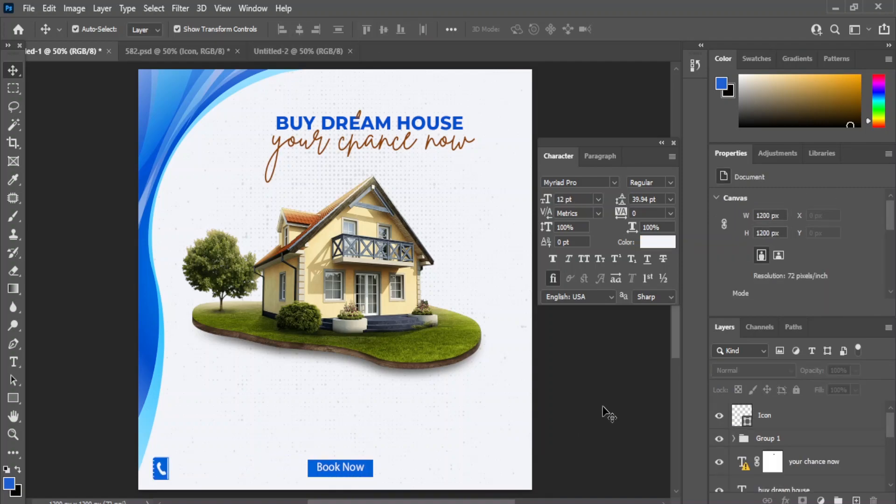
Add the contact phone number as a text layer beside the phone icon and set its size to 18 pt
left_click(13, 361)
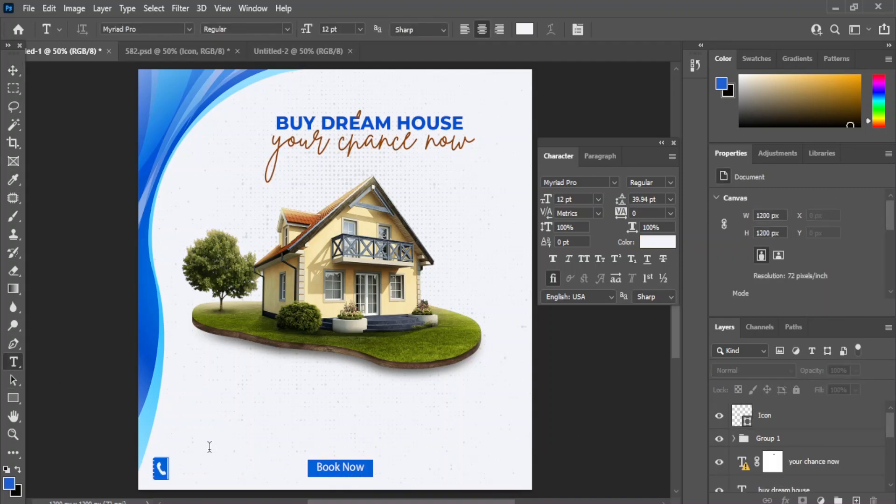
left_click(216, 460)
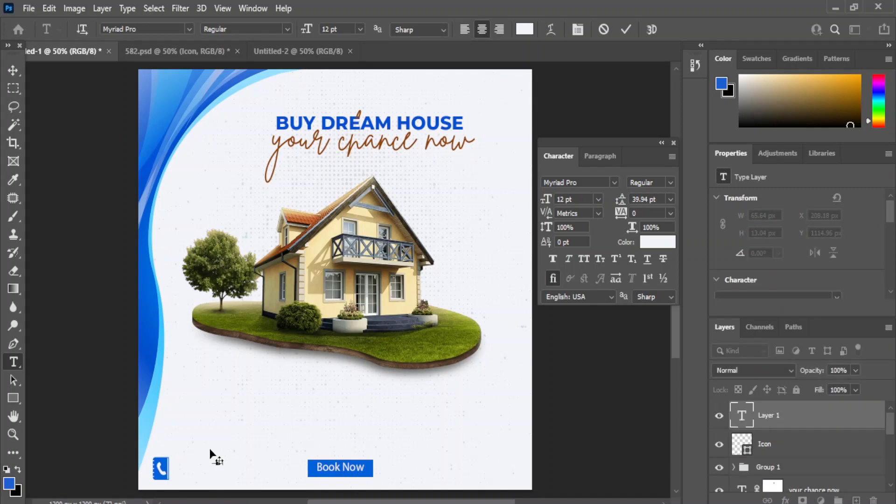
key("ctrl+v")
left_click(13, 70)
left_click(596, 198)
left_click(577, 315)
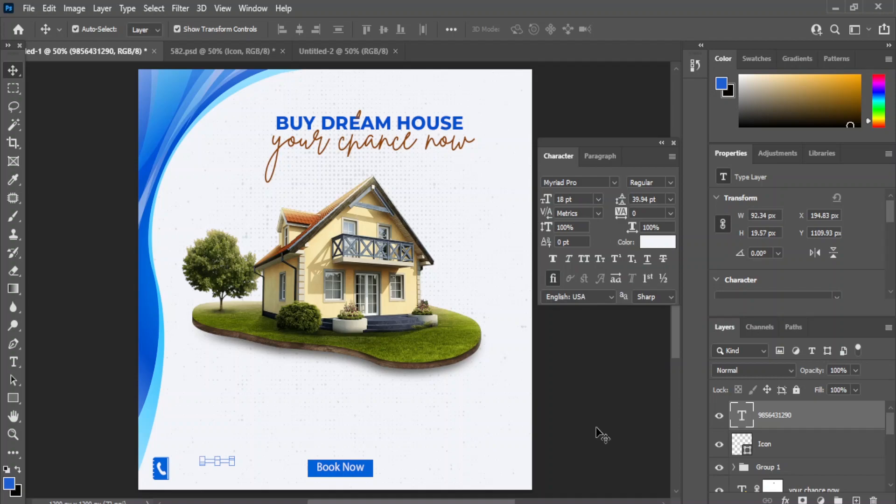
Recolour the phone number text to blue 0059d3, sampled from the wave graphic
left_click(656, 241)
left_click(159, 310)
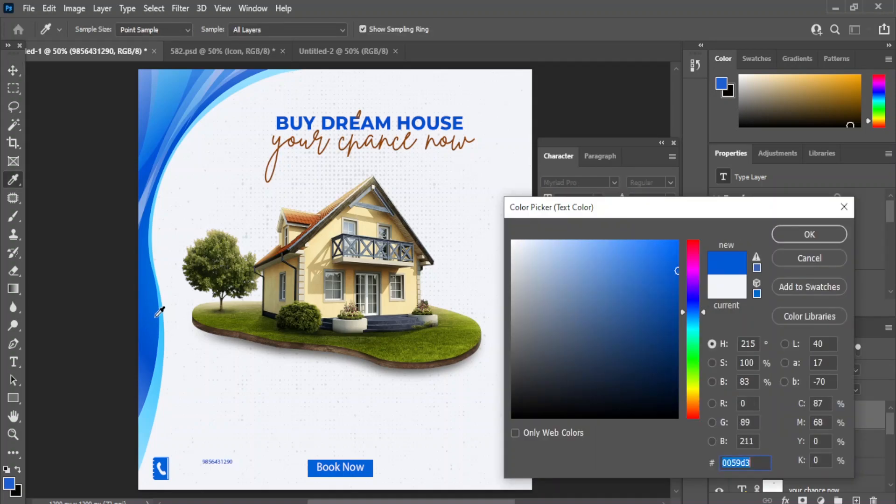
left_click(797, 234)
Scale the phone number text to about 33 pt and place it just to the right of the phone icon
left_click_drag(237, 461, 280, 447)
left_click_drag(221, 467, 204, 469)
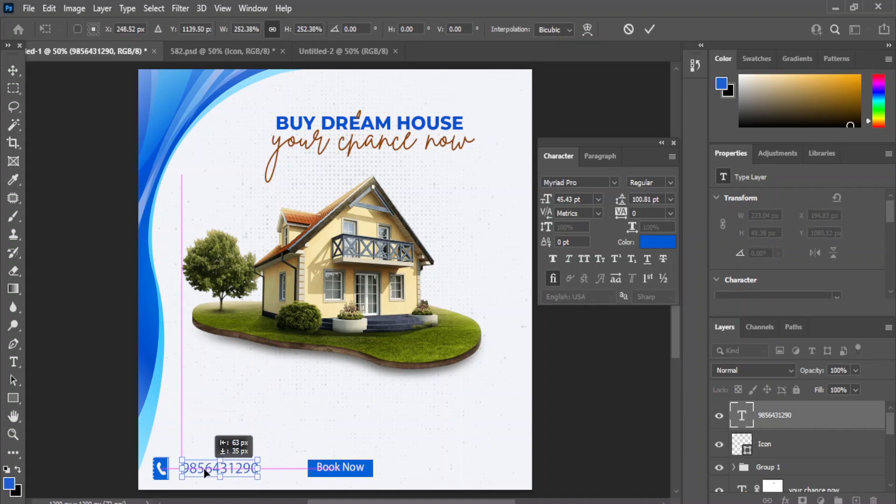
left_click_drag(260, 478, 240, 474)
key("Return")
Set the phone number to Semibold, enlarge it to about 37 pt and position it close beside the phone icon
left_click(670, 182)
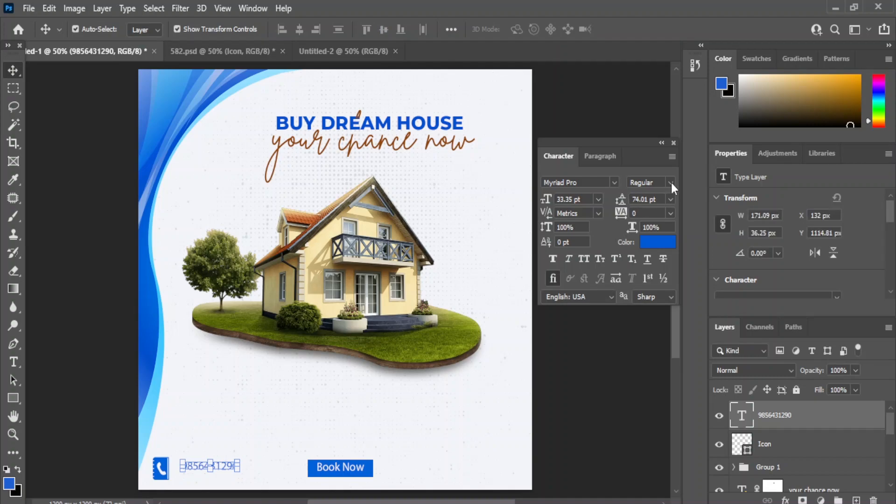
left_click(729, 263)
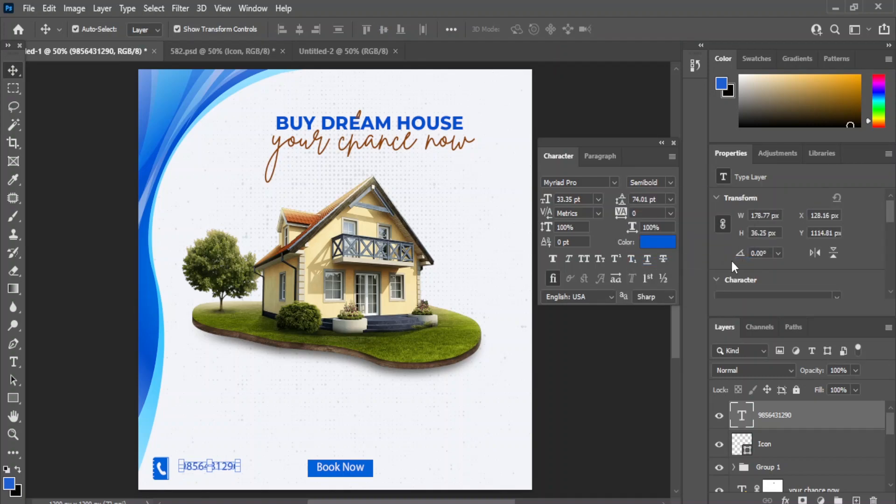
left_click_drag(183, 473, 177, 478)
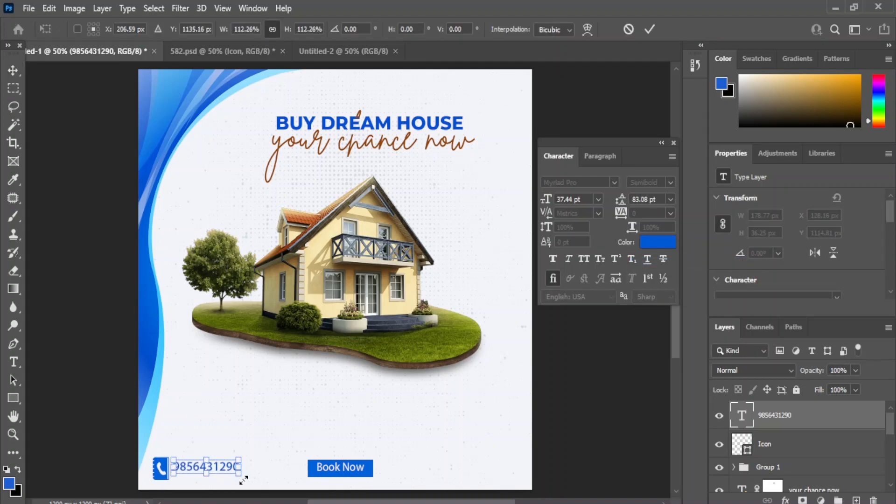
key("Return")
left_click(595, 406)
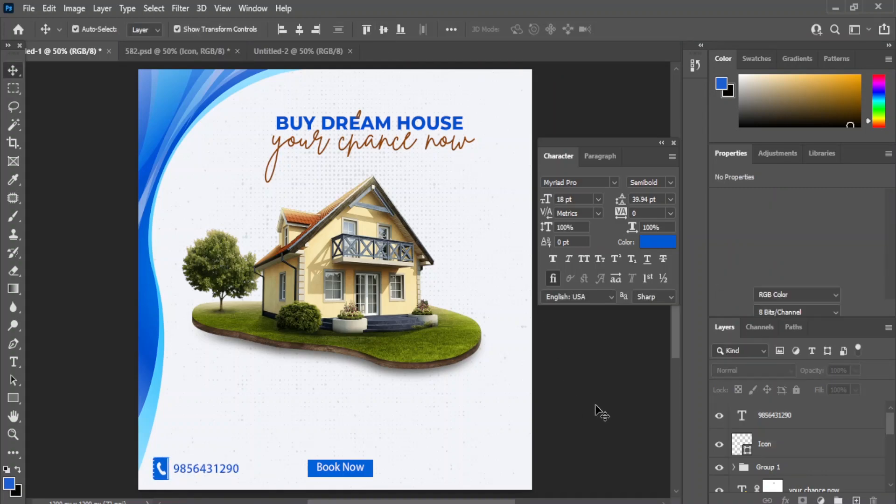
left_click(209, 475)
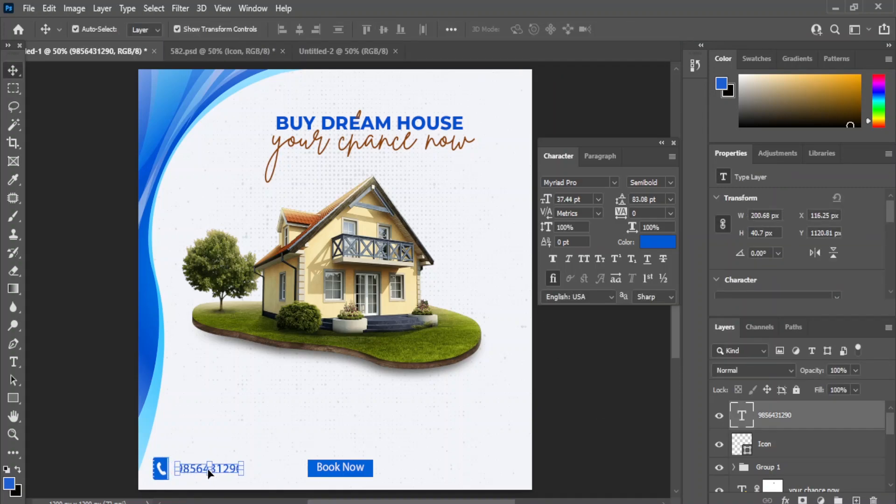
left_click(600, 444)
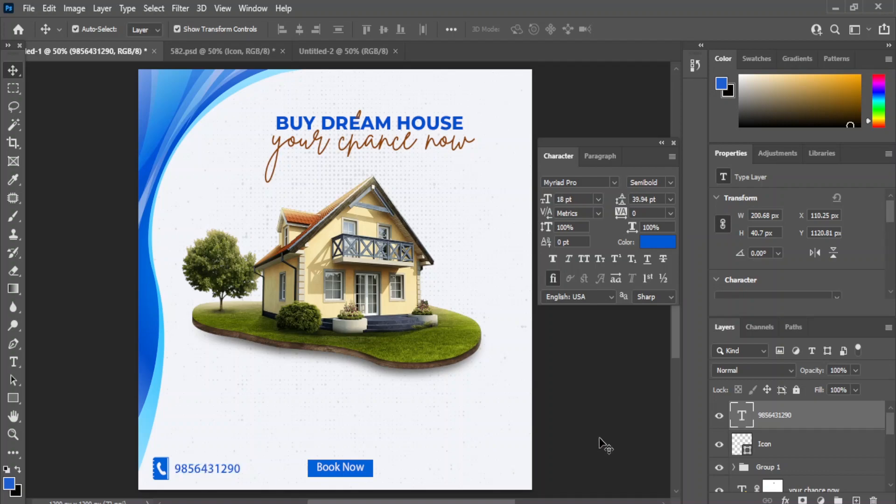
Add the web address "wwww.socialmedia.com" as a text layer to the right of the "Book Now" button
left_click(13, 362)
left_click(416, 473)
key("BackSpace")
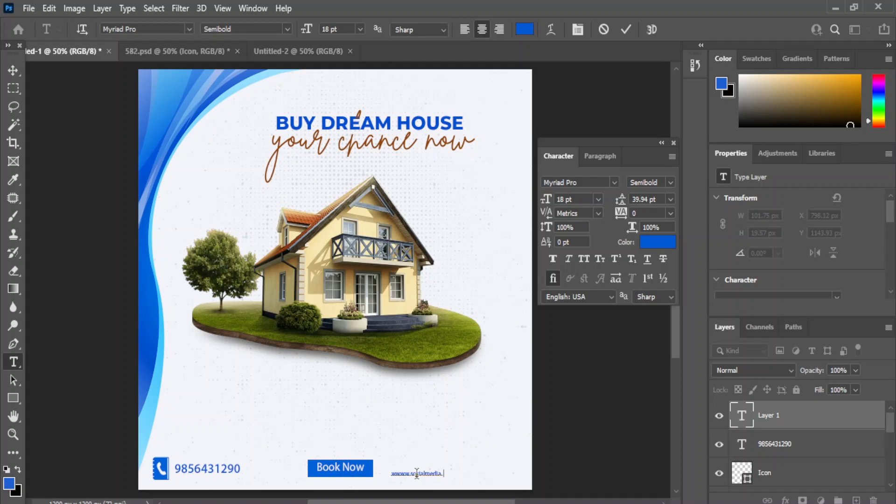
key("ctrl+Return")
key("v")
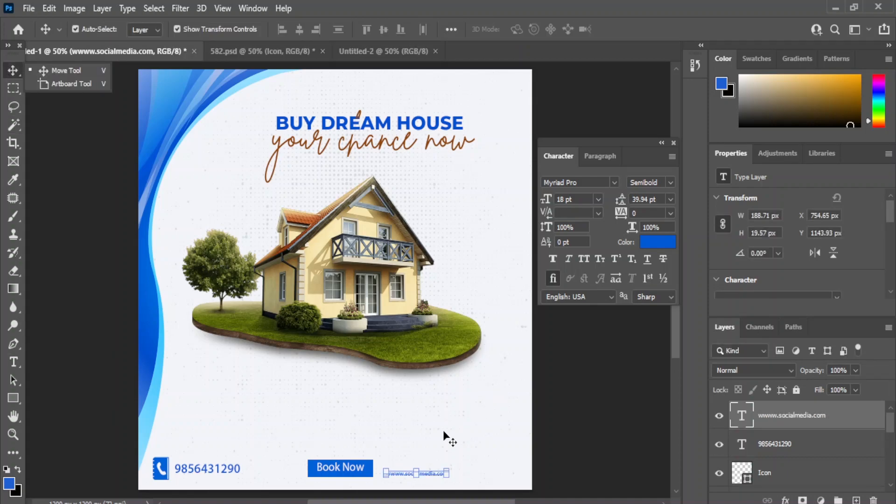
Scale the web address text to about 171% and place it to the right of the button, level with its label
left_click(232, 473)
mouse_move(433, 475)
left_mouse_down()
mouse_move(495, 467)
mouse_move(406, 477)
mouse_move(440, 466)
left_mouse_up()
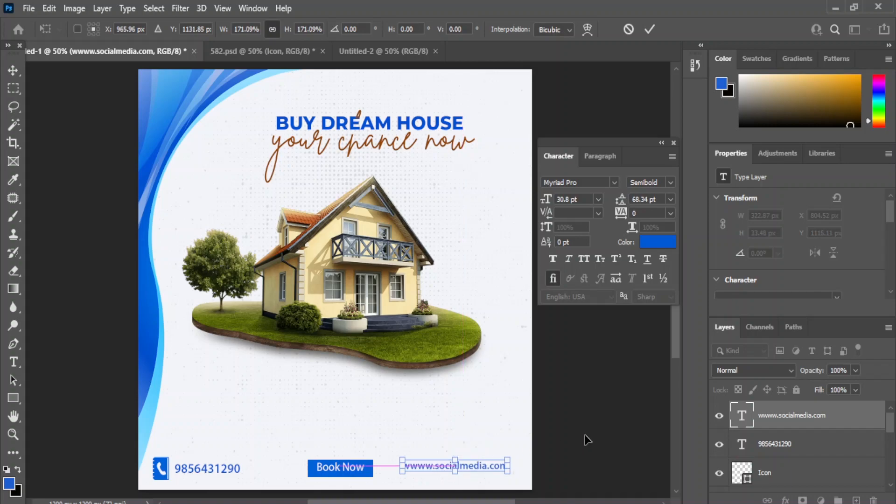
key("Return")
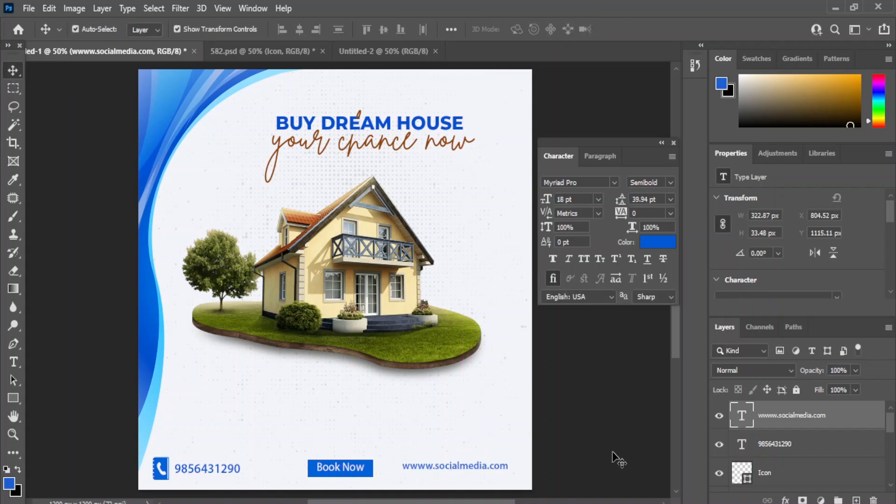
left_click(617, 460)
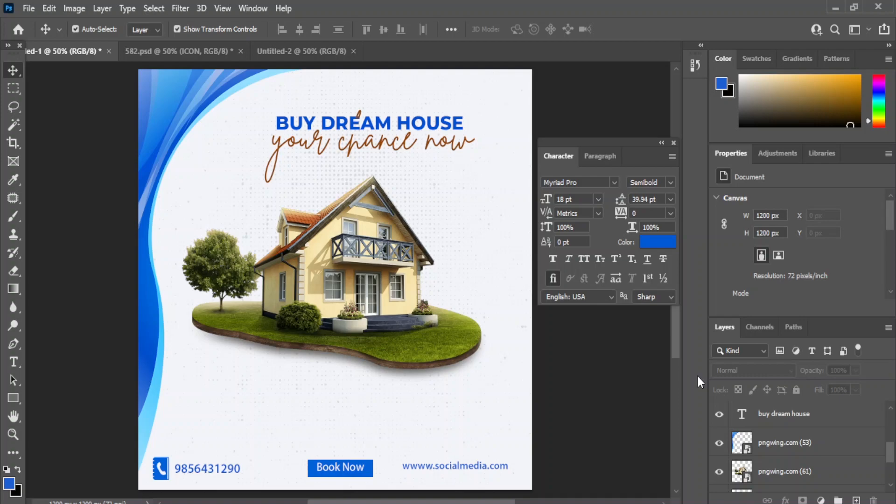
Paste the globe icon into the poster and scale it to about 132%
left_click(49, 7)
left_click(100, 125)
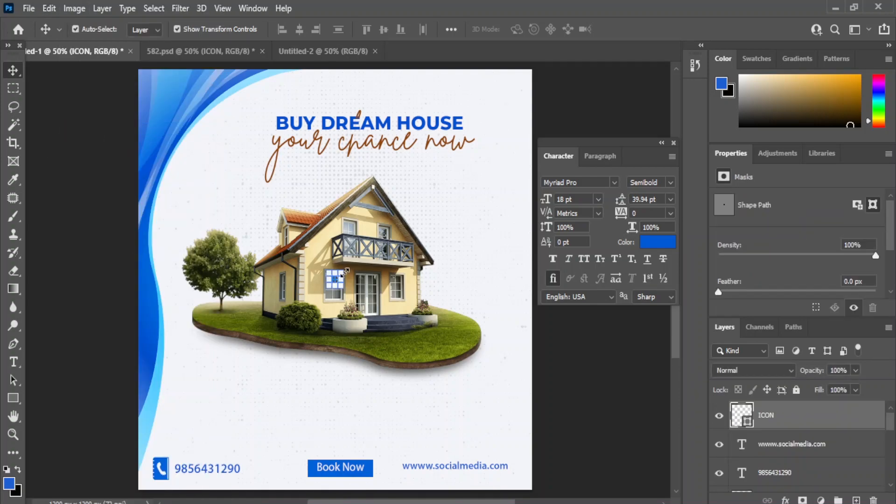
key("ctrl+t")
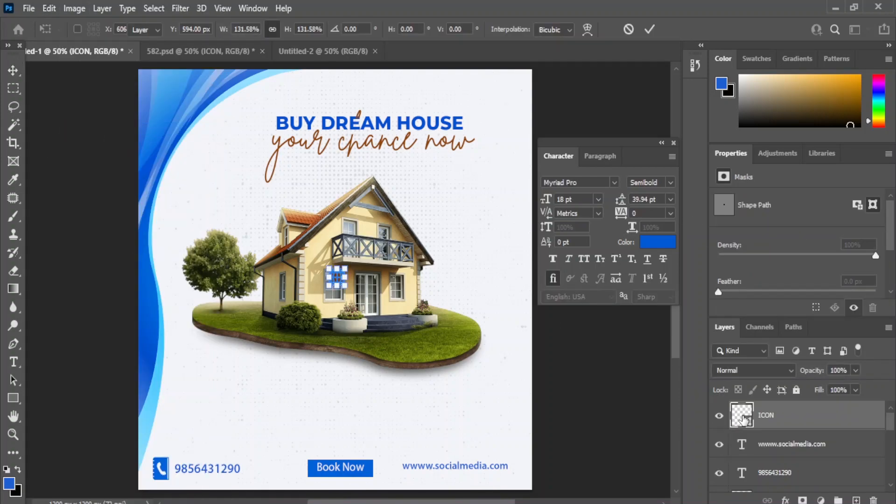
Recolour the globe icon to blue, sampled from the wave graphic
double_click(735, 420)
left_click(153, 360)
left_click(809, 234)
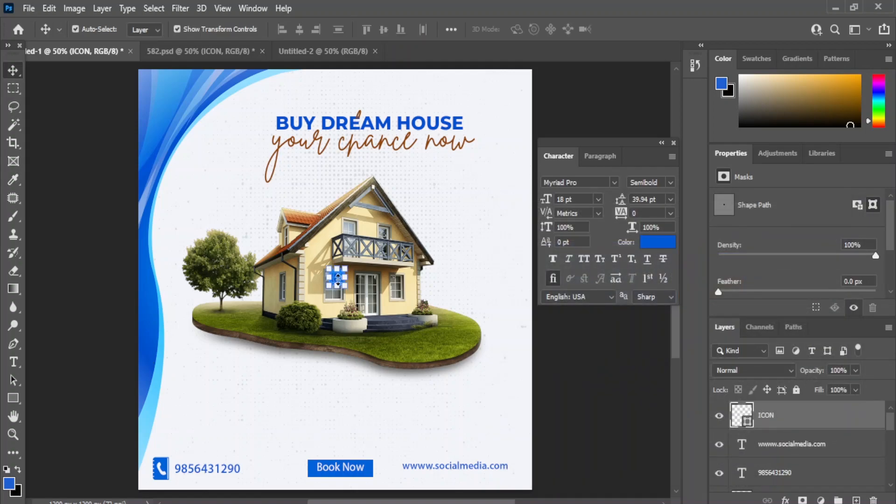
Place the globe icon in the poster's lower-right corner, vertically centred with the phone icon, with the web address just left of it
left_click_drag(336, 277, 517, 471)
key("shift+Left")
key("shift+Left")
left_click(165, 464, "shift")
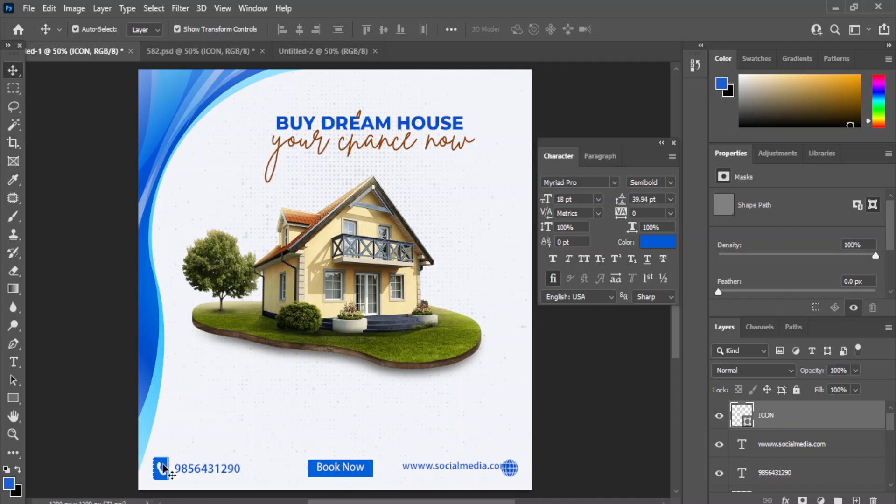
left_click(384, 29)
left_click_drag(485, 467, 473, 469)
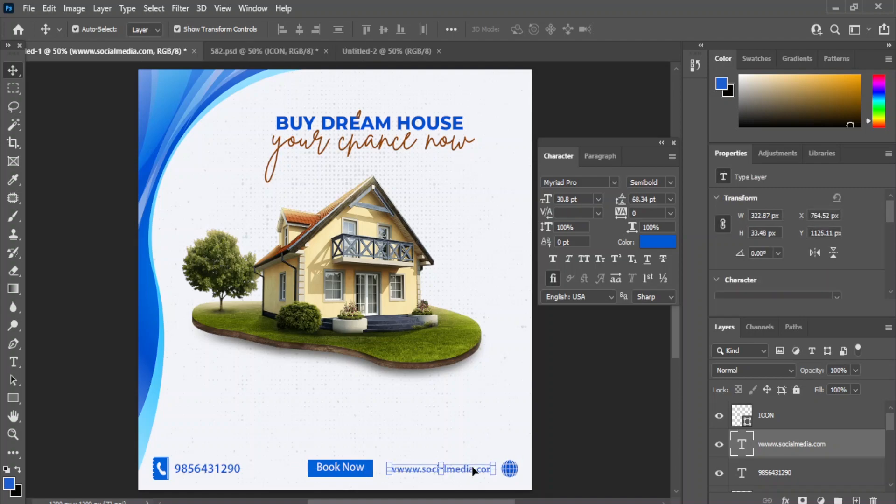
Set the phone number text size to 30 pt and move it back beside the phone icon
left_click(224, 470)
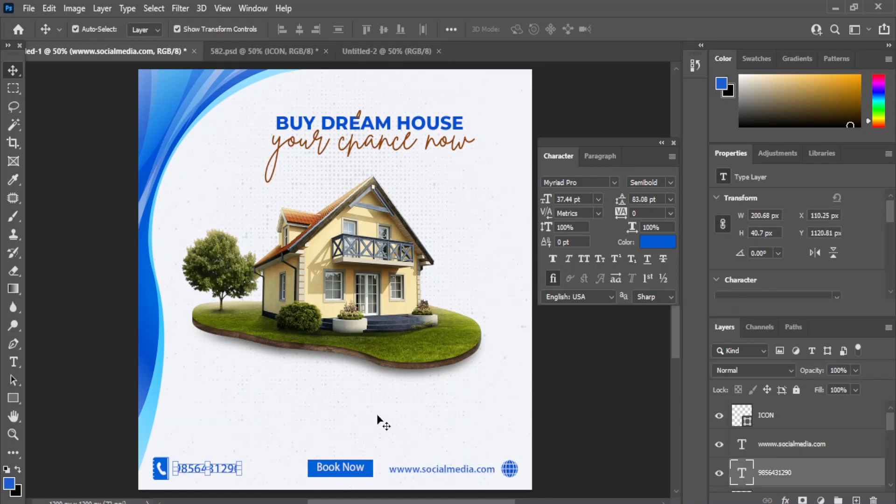
left_click(598, 200)
left_click(579, 335)
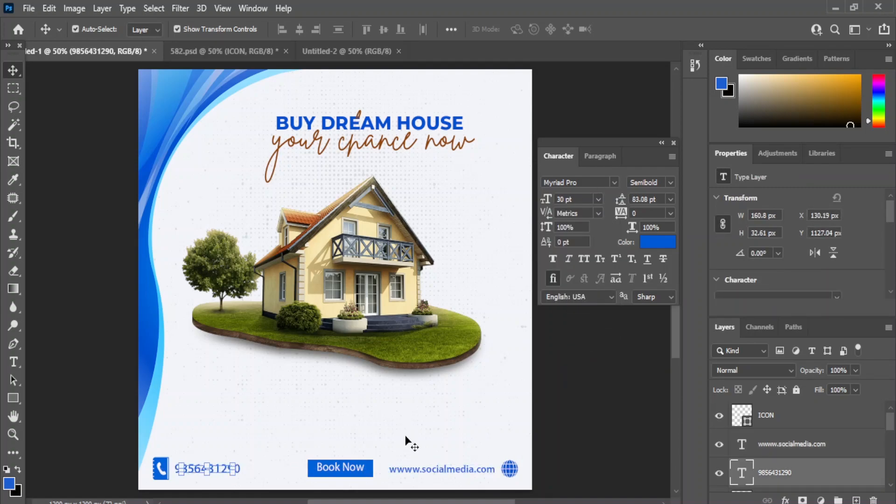
mouse_move(200, 472)
left_mouse_down()
mouse_move(184, 471)
mouse_move(191, 470)
left_mouse_up()
left_click(602, 416)
Align the vertical centres of the phone number text and the phone icon
left_click(191, 468)
left_click(158, 467, "shift")
left_click(299, 27)
key("ctrl+z")
left_click(300, 27)
key("ctrl+z")
left_click(385, 30)
Select the web address text together with the globe icon and align their vertical centres
left_click(460, 476)
key("ctrl+t")
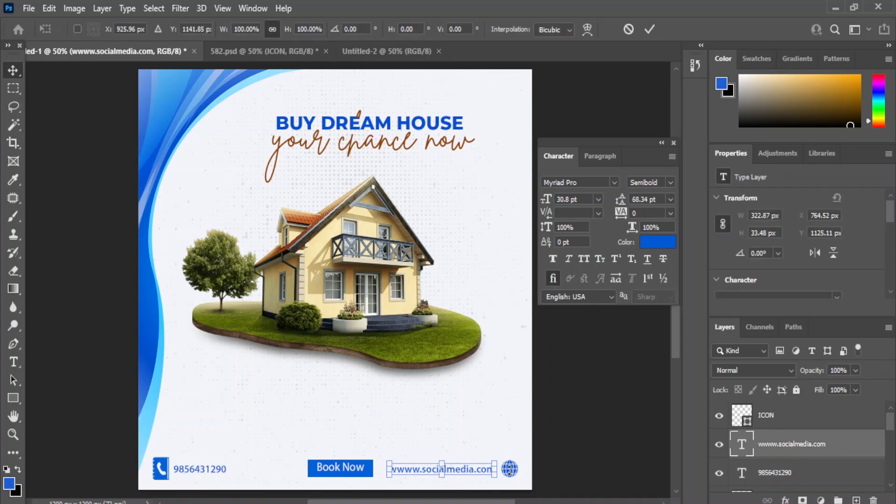
left_click(769, 419, "ctrl")
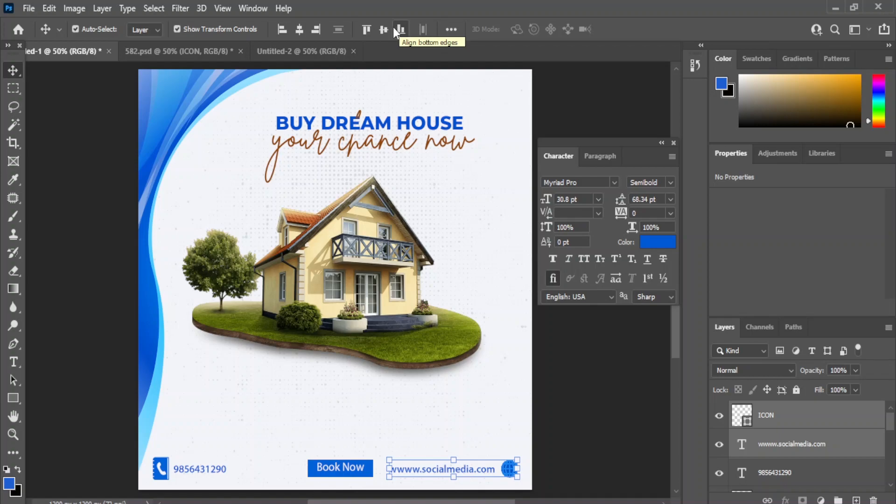
left_click(596, 406)
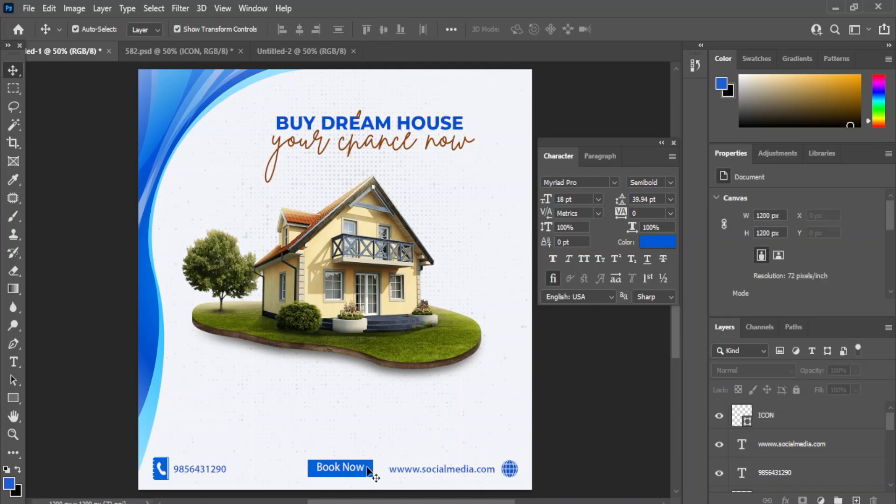
Centre the "Book Now" button group horizontally on the Rectangle 1 background shape
left_click(335, 471)
left_click(761, 430)
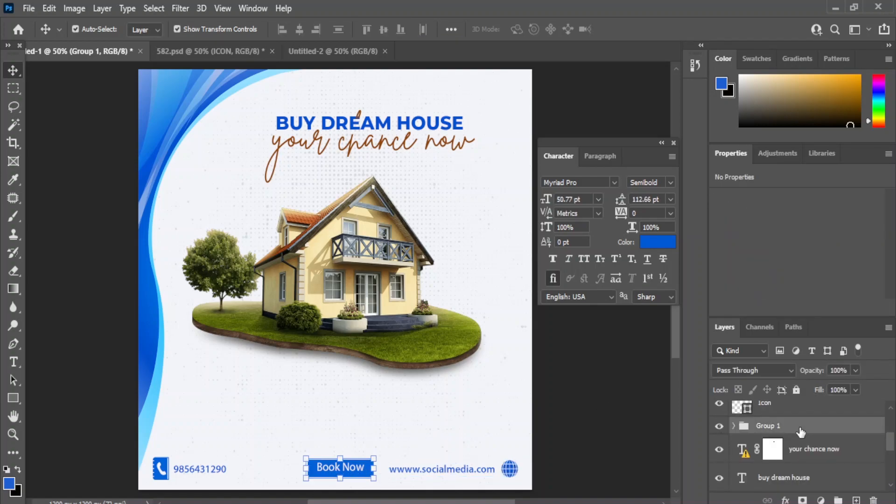
scroll(793, 448, "down", 3)
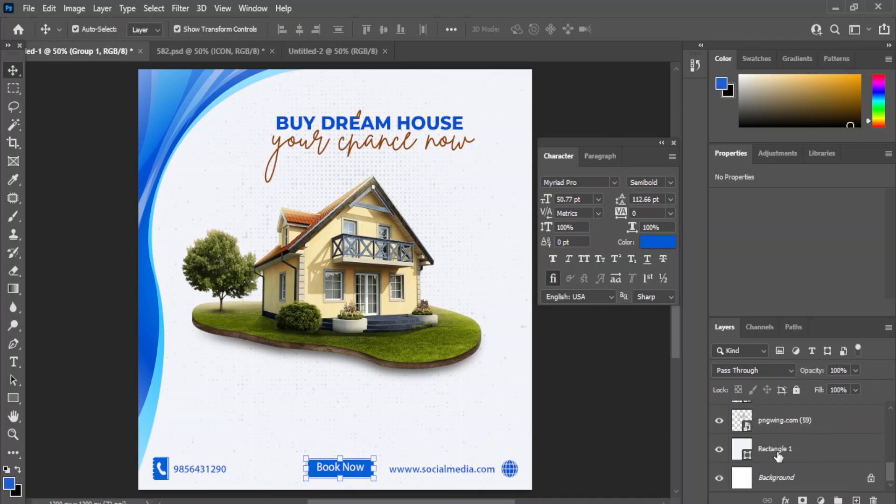
left_click(794, 449)
left_click(300, 30)
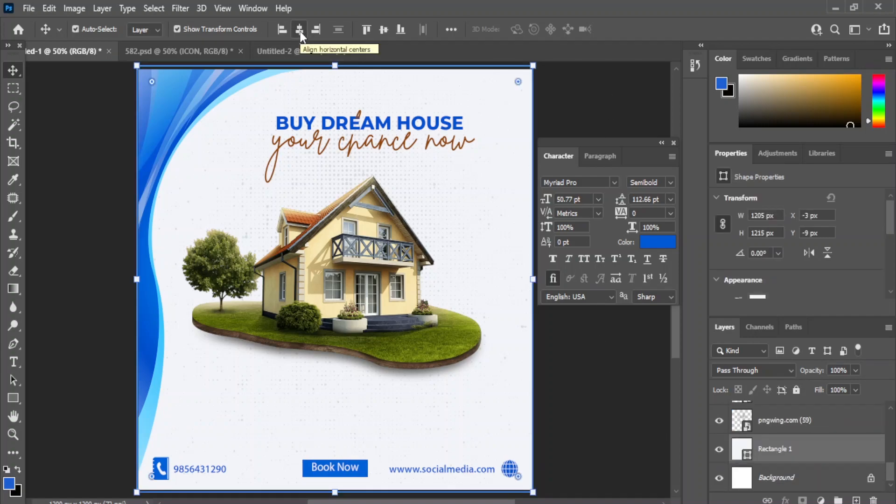
left_click(600, 429)
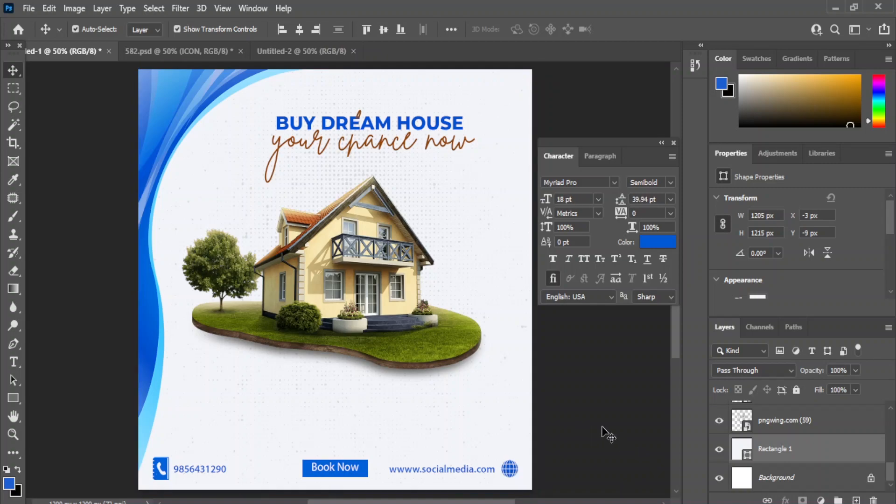
Add the text "PRICE STARTS FROM" in the empty area below the left side of the house
scroll(761, 429, "up", 3)
scroll(762, 429, "up", 3)
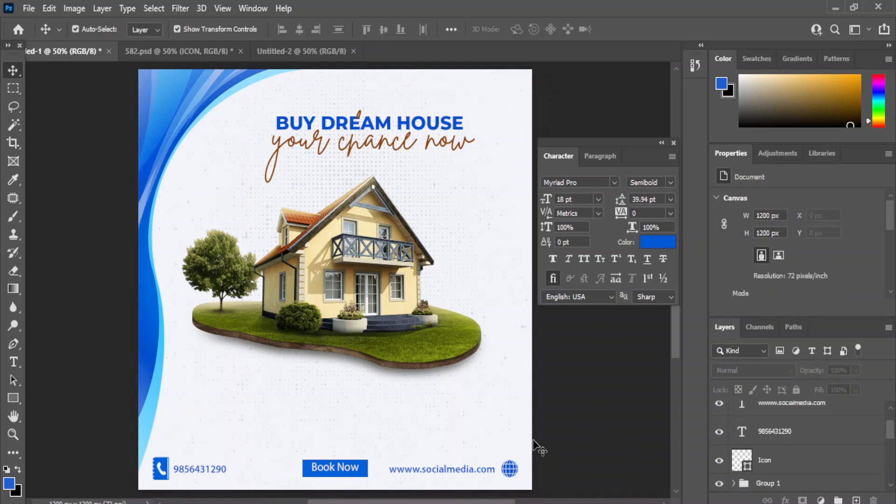
left_click(149, 318)
left_click_drag(139, 469, 129, 436)
left_click_drag(350, 488, 341, 439)
key("t")
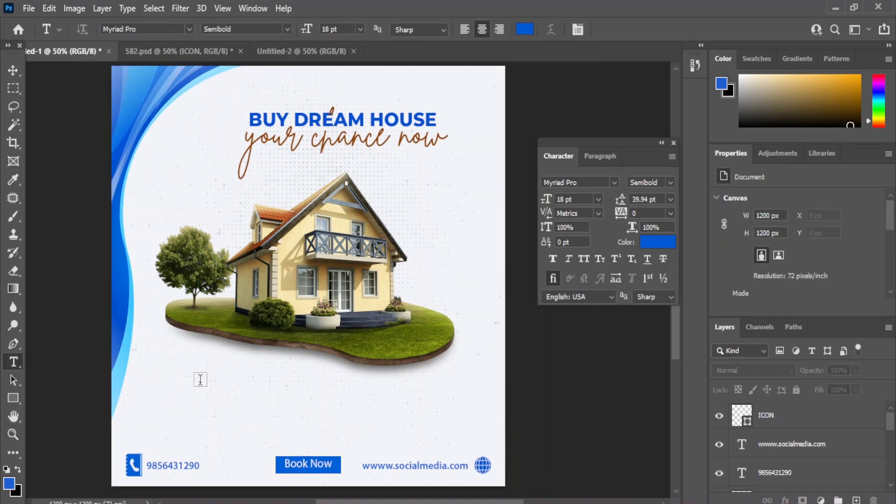
left_click(199, 380)
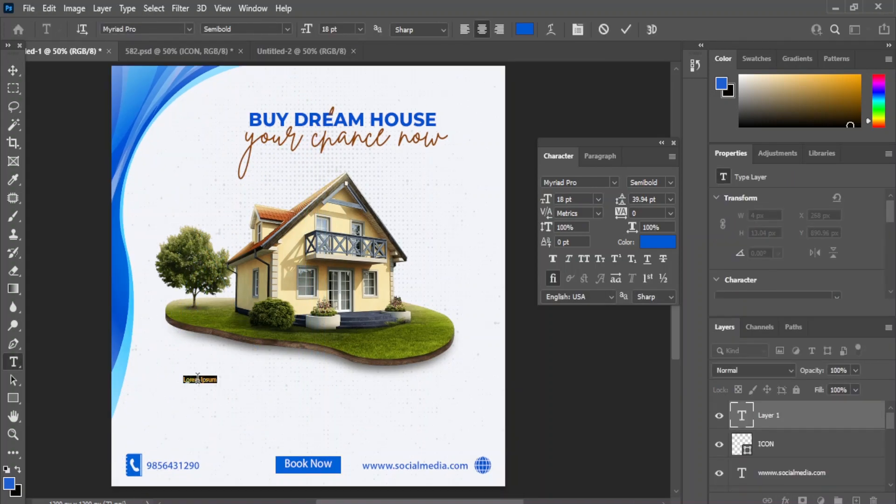
type("ho")
Set the "PRICE STARTS FROM" text size to 24 pt
left_click(13, 70)
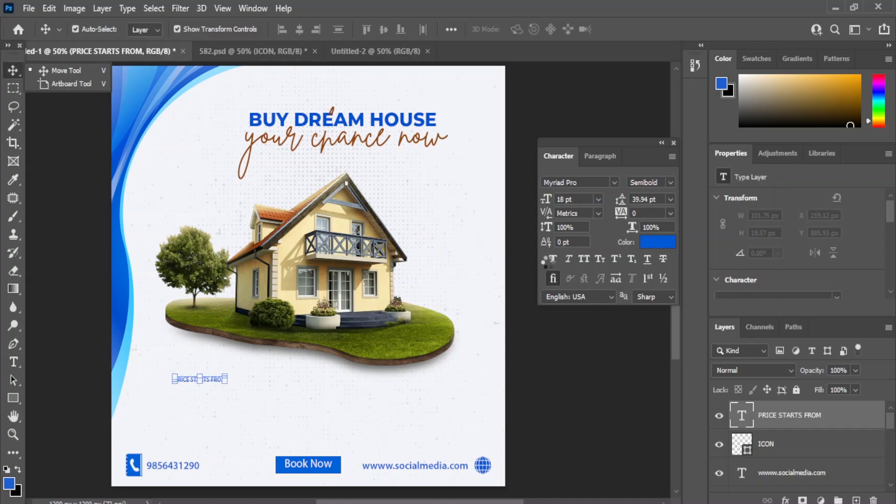
left_click(598, 199)
left_click(580, 328)
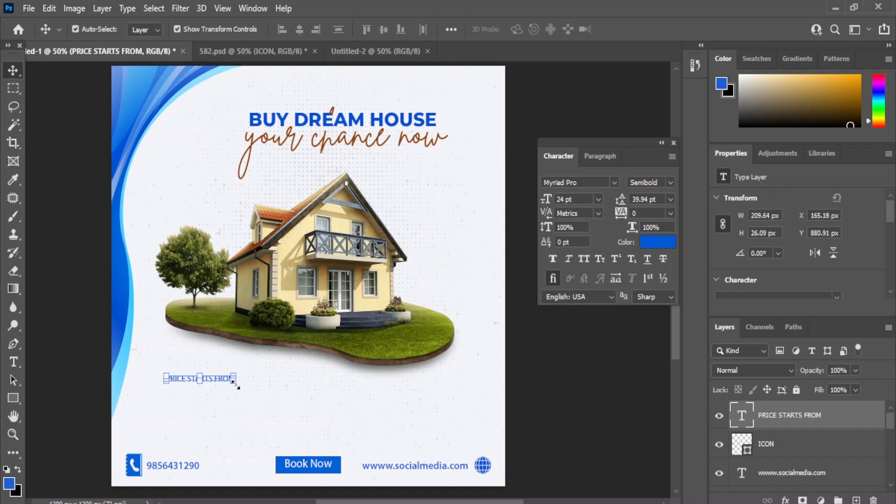
Enlarge the "PRICE STARTS FROM" text to about 28.31 pt and move it up and left, closer beneath the house
key("ctrl+t")
left_click_drag(242, 386, 250, 387)
key("Return")
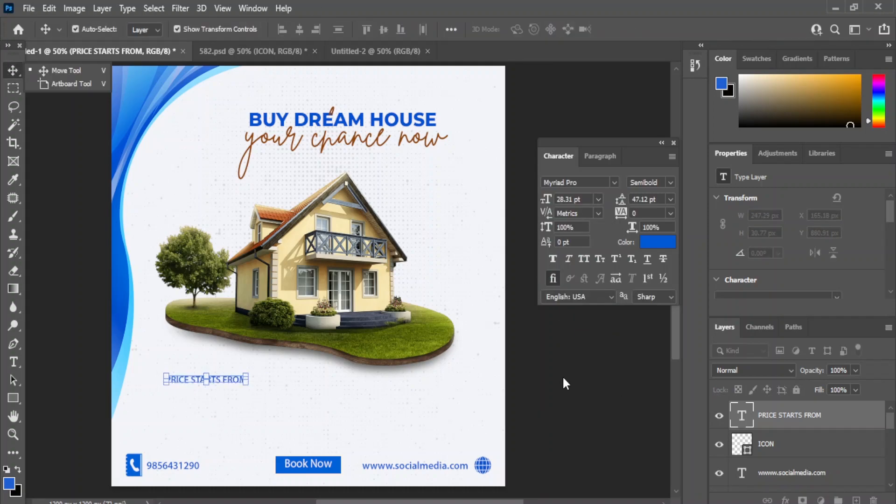
left_click_drag(550, 408, 183, 370)
left_click(13, 362)
left_click(68, 361)
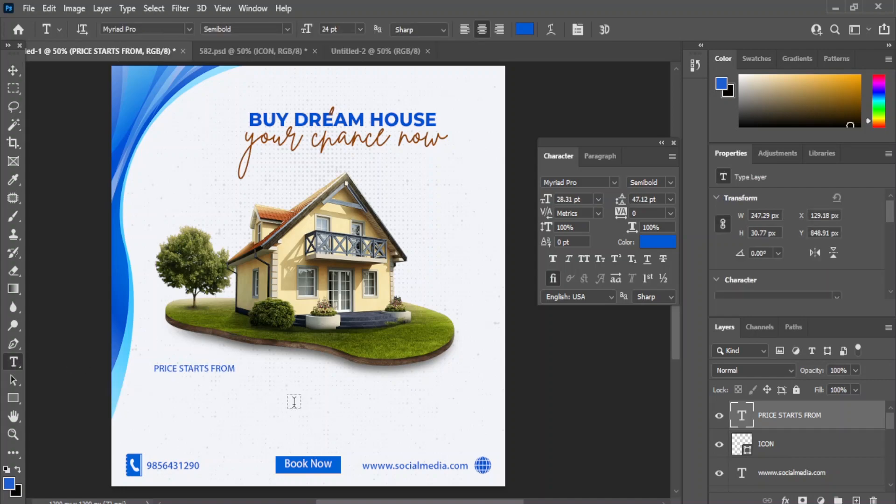
left_click(294, 404)
key("BackSpace")
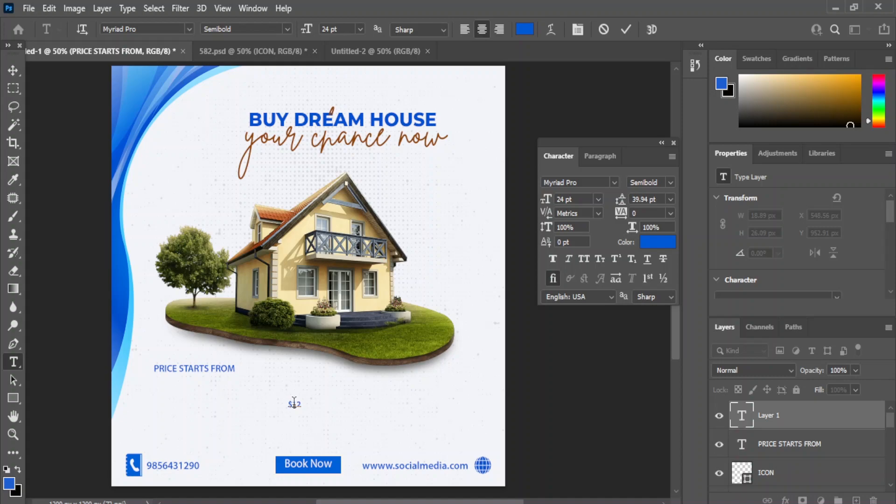
left_click(12, 70)
left_click(299, 413)
left_click(296, 406)
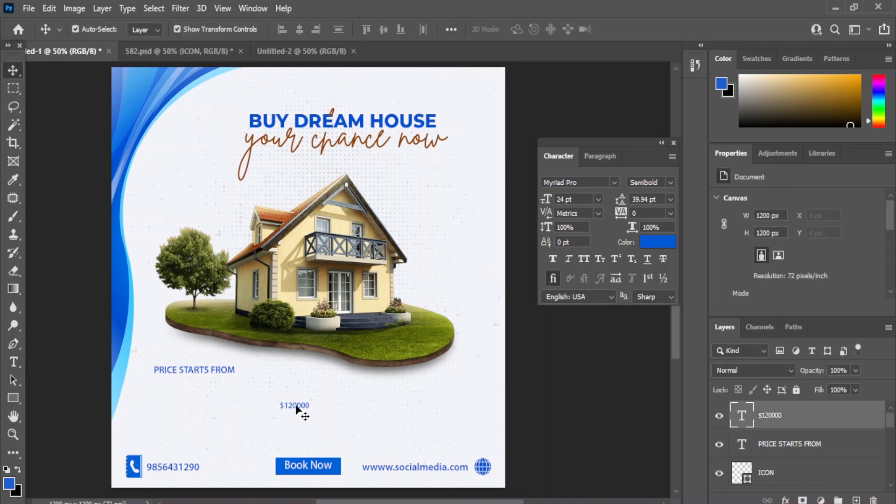
key("Delete")
left_click(562, 371)
Add the price text "$1,800,00" just below and to the right of "PRICE STARTS FROM"
left_click(13, 362)
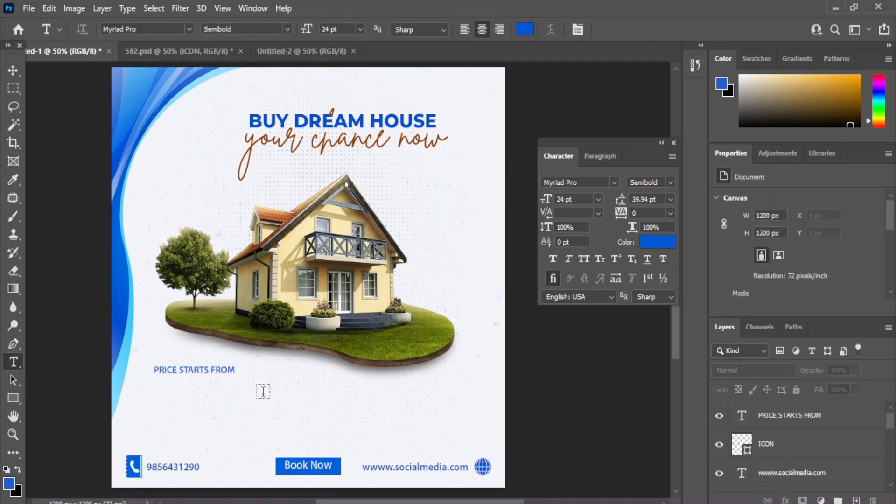
left_click(263, 391)
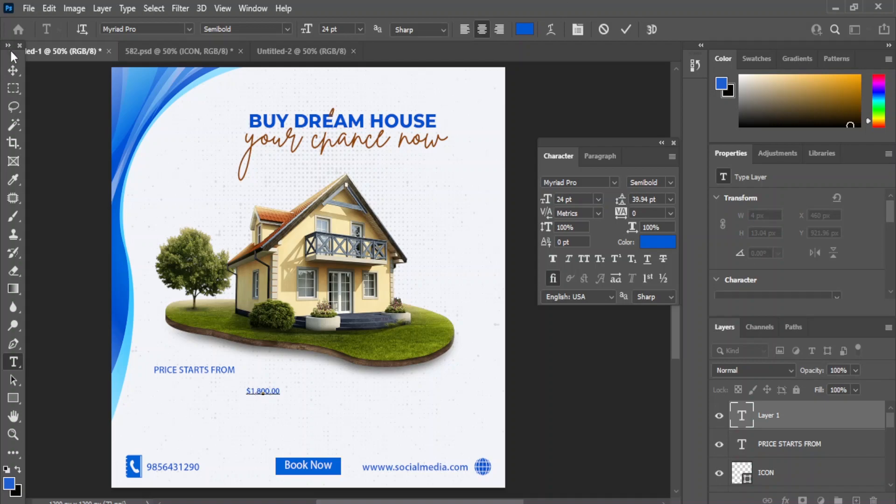
left_click(13, 70)
Make the "$1,800,00" text Bold at 60 pt and place it directly beneath "PRICE STARTS FROM"
left_click(598, 200)
left_click(586, 335)
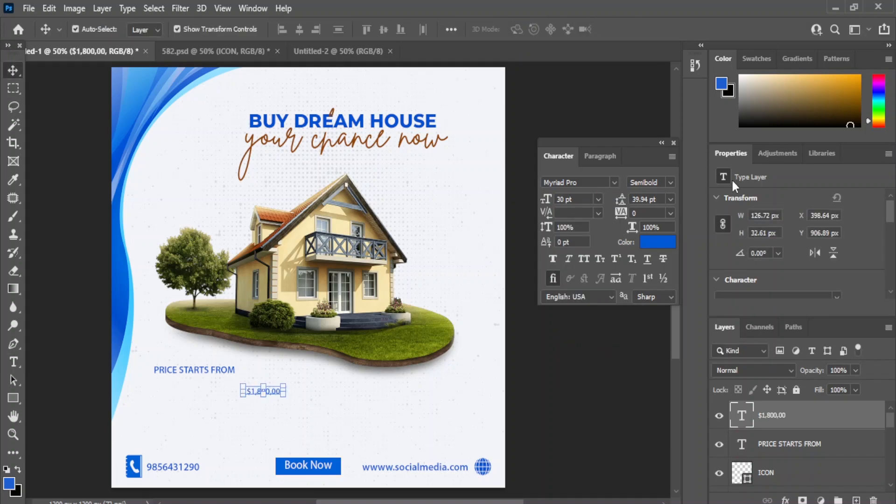
left_click(673, 180)
left_click(657, 284)
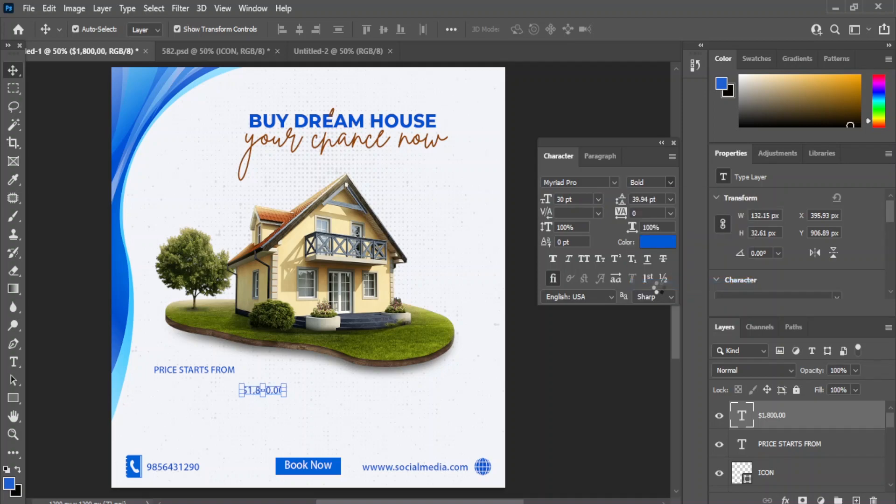
left_click(598, 199)
left_click(579, 363)
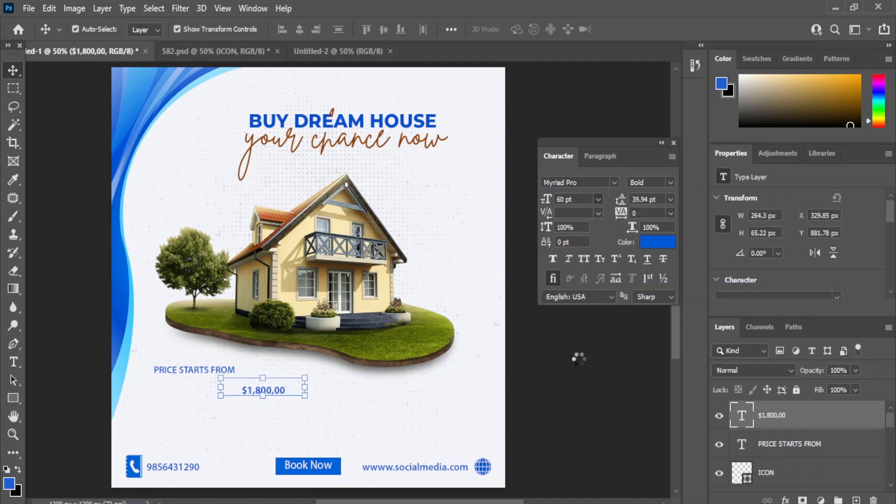
left_click_drag(262, 390, 190, 386)
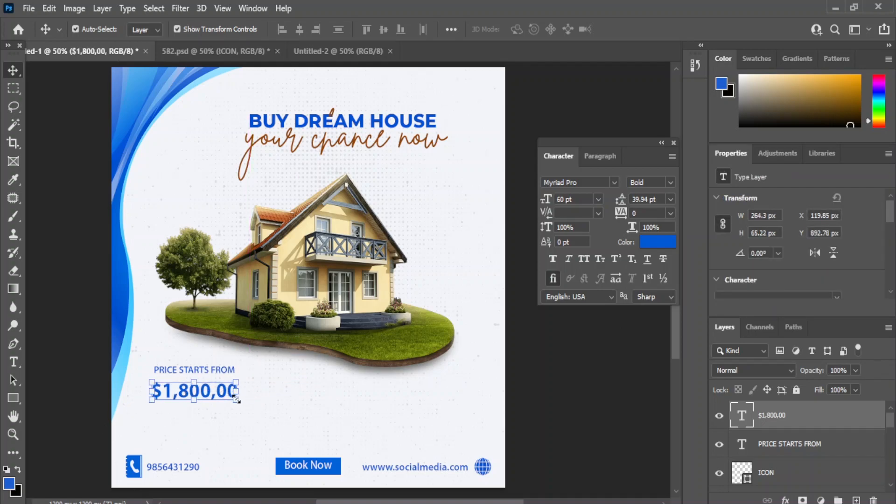
Shift "PRICE STARTS FROM" slightly right above the price and set the "$1,800,00" text size to 48 pt
left_click_drag(214, 370, 219, 370)
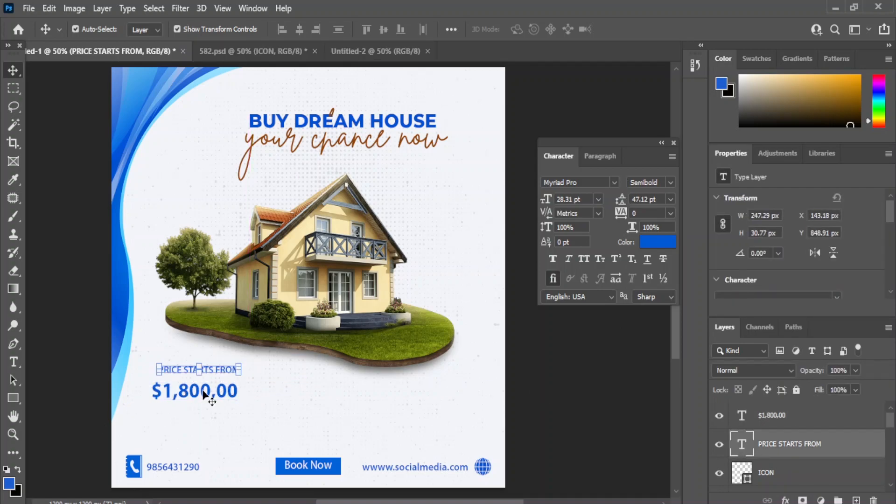
left_click(206, 395)
left_click(598, 199)
left_click(581, 357)
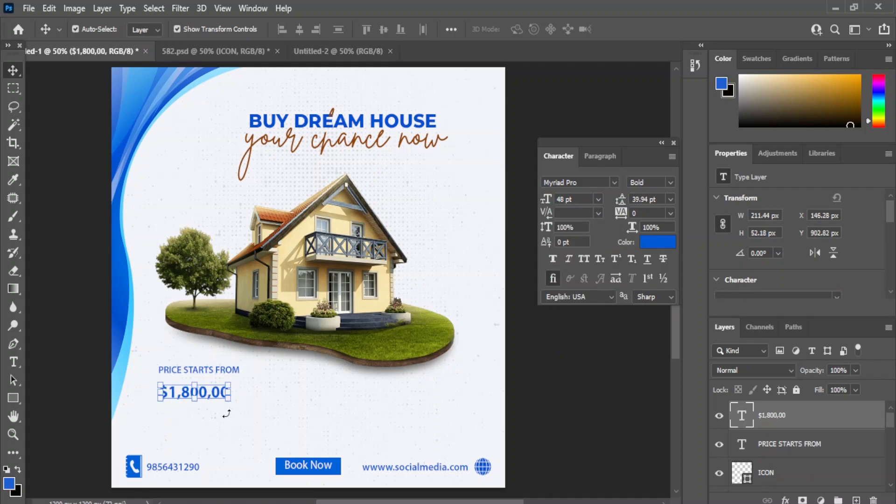
Reduce the "PRICE STARTS FROM" text size to 18 pt
left_click(224, 373)
left_click(597, 199)
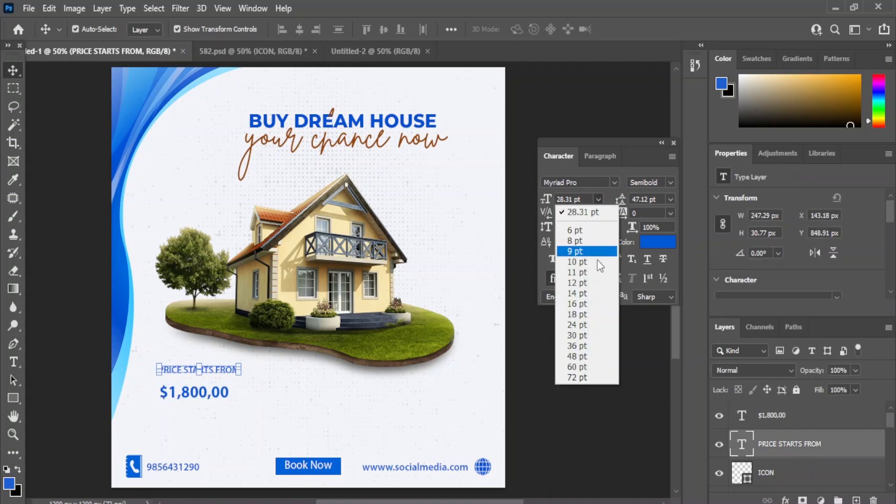
left_click(582, 325)
left_click(598, 199)
left_click(582, 315)
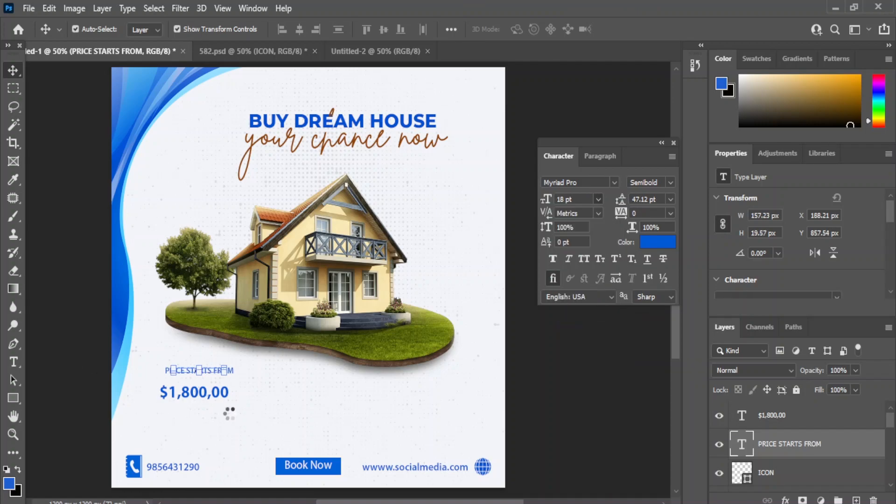
left_click(583, 367)
Move "$1,800,00" up close beneath "PRICE STARTS FROM" and align the horizontal centres of both text layers
left_click_drag(192, 392, 197, 382)
left_click(227, 371)
key("Return")
left_click(784, 446, "ctrl")
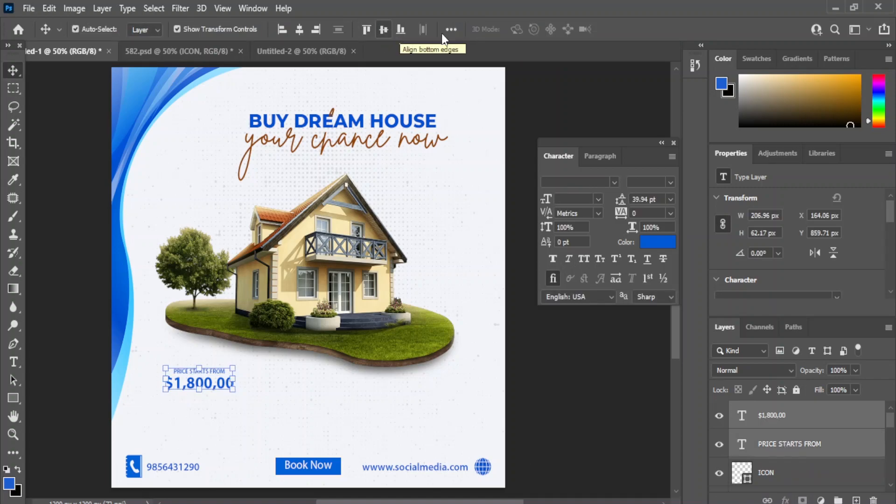
left_click(299, 29)
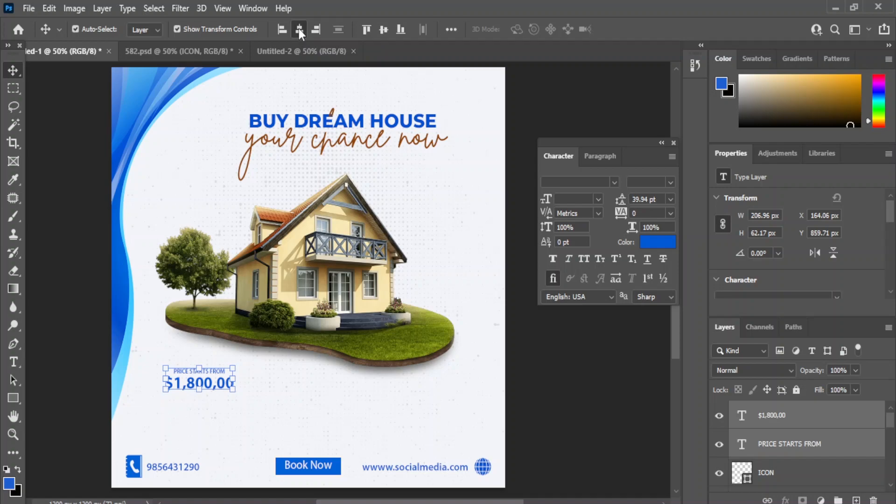
left_click(572, 403)
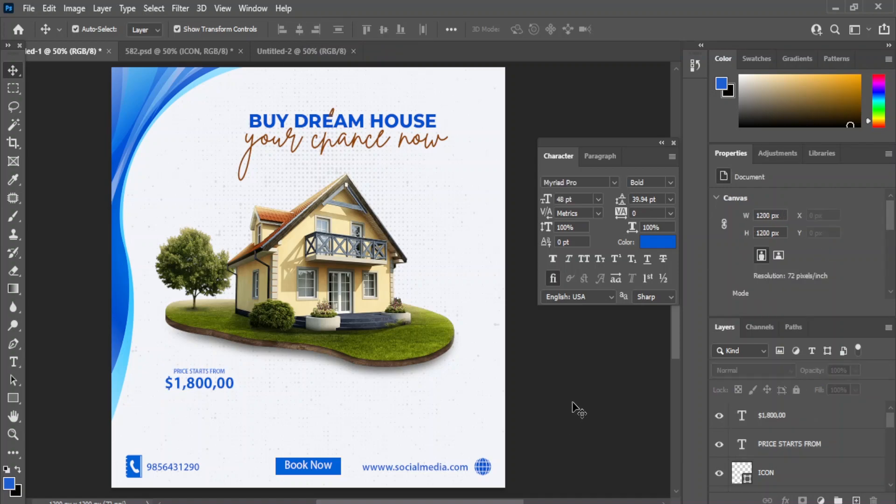
Select the "PRICE STARTS FROM" and "$1,800,00" text layers together
left_click(775, 448)
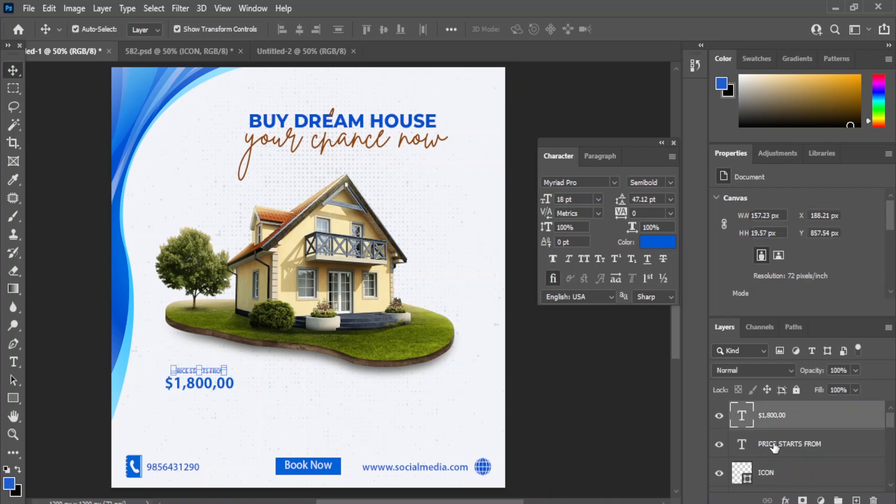
left_click(775, 447)
left_click(778, 415, "shift")
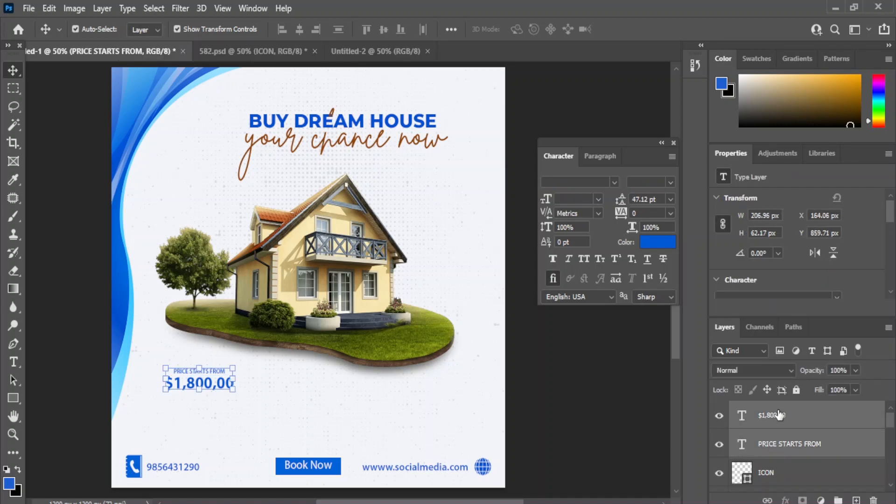